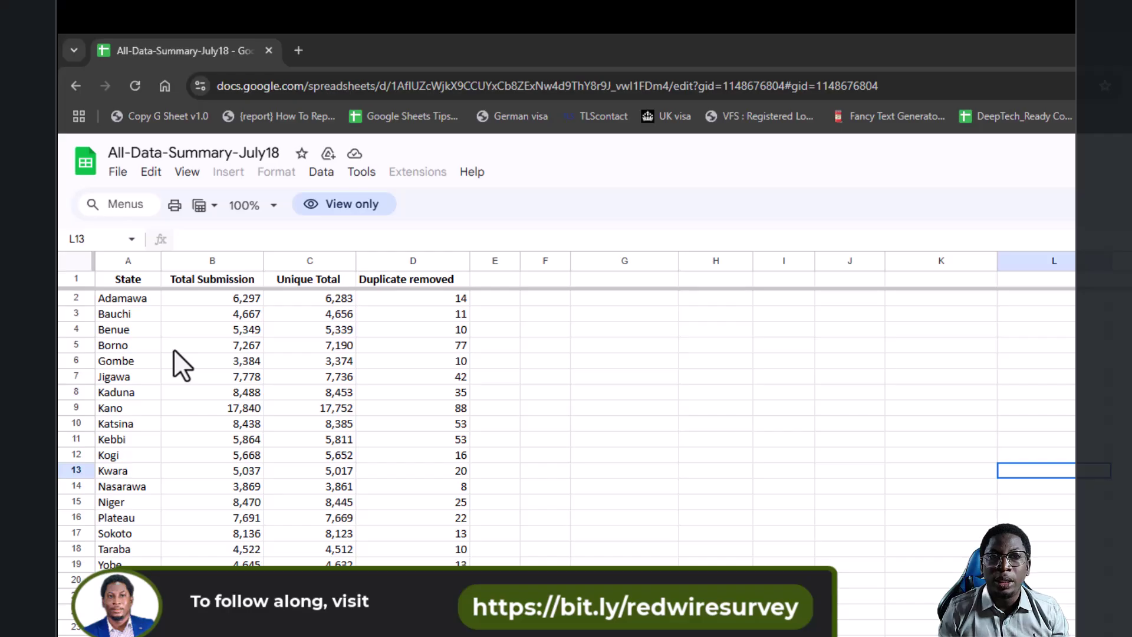
# Examine each state's total submissions, unique totals and removed duplicates in the Validated Submissions sheet
pyautogui.click(433, 329)
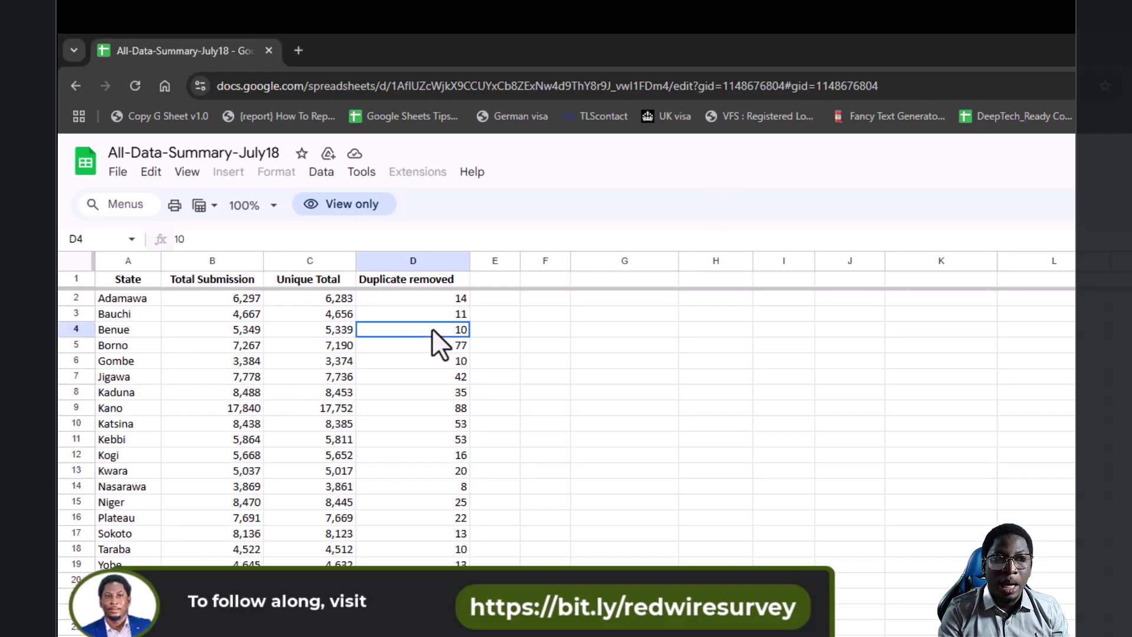
pyautogui.click(242, 298)
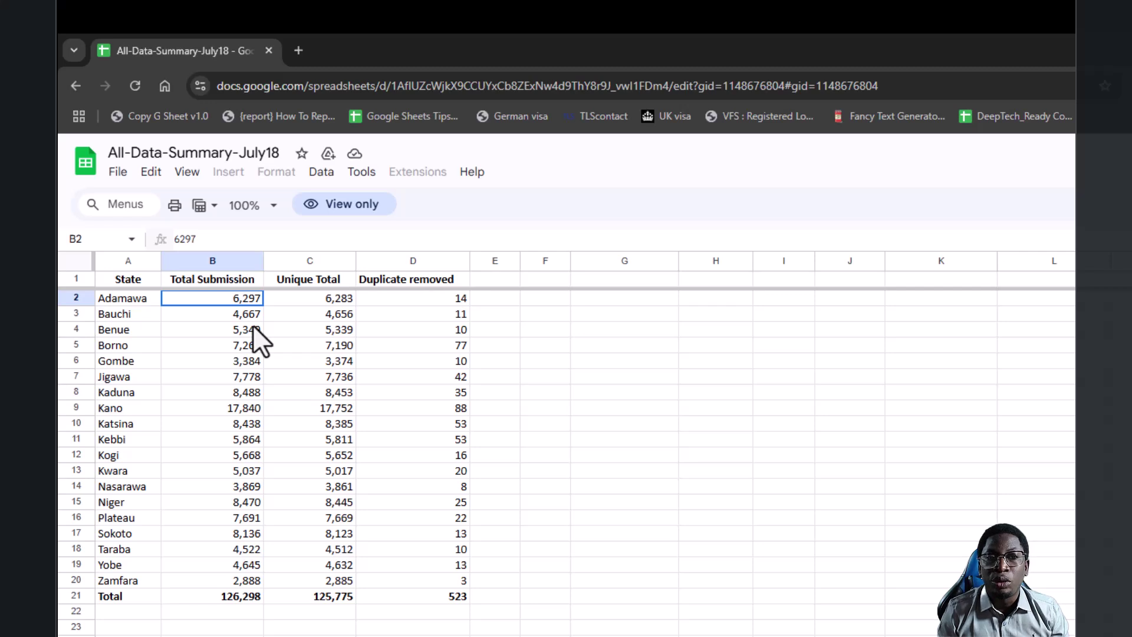
pyautogui.click(419, 302)
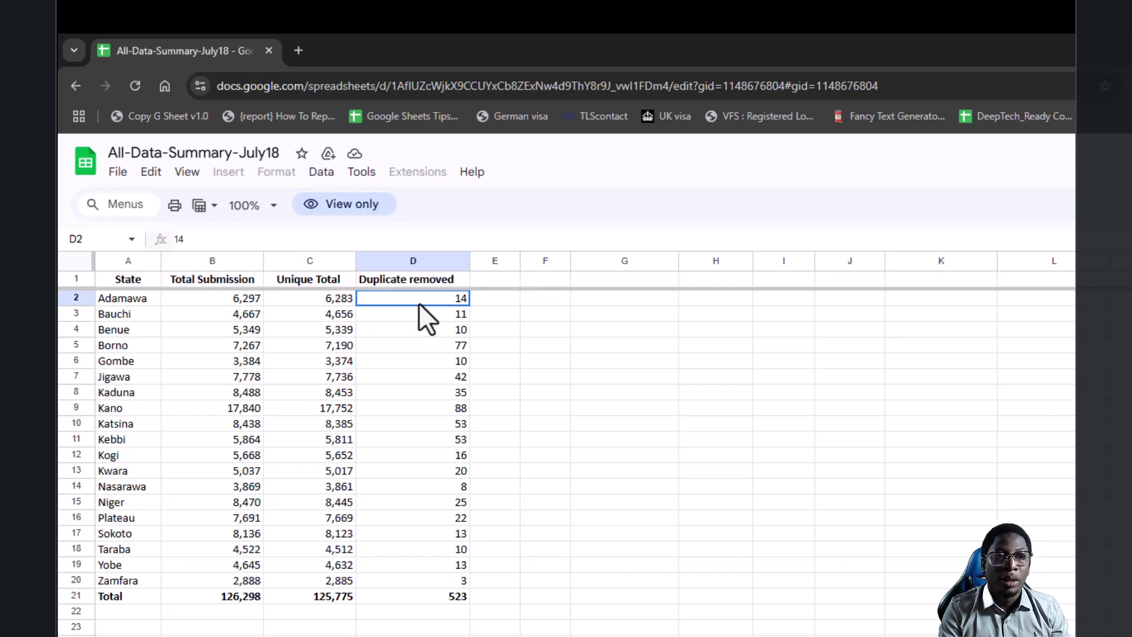
pyautogui.click(338, 303)
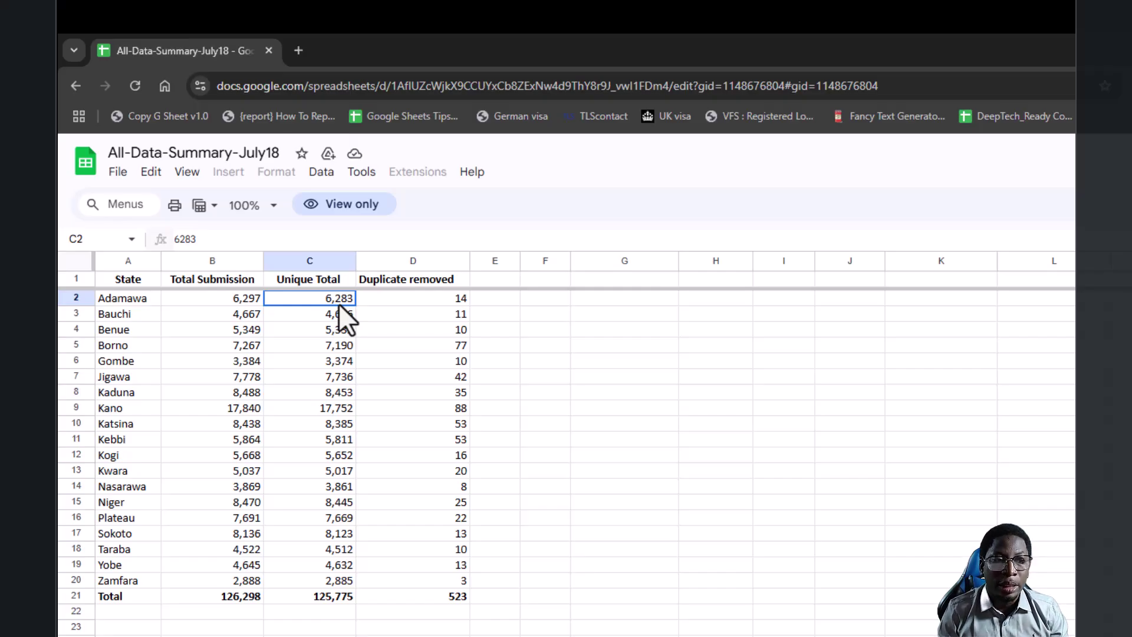
pyautogui.click(340, 551)
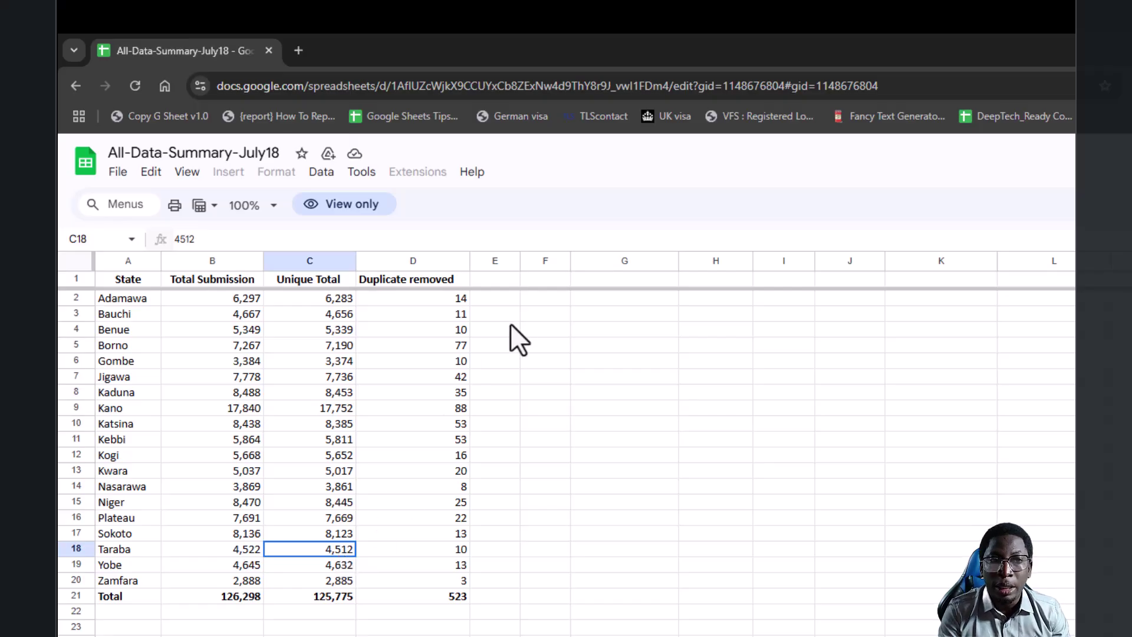
pyautogui.click(445, 302)
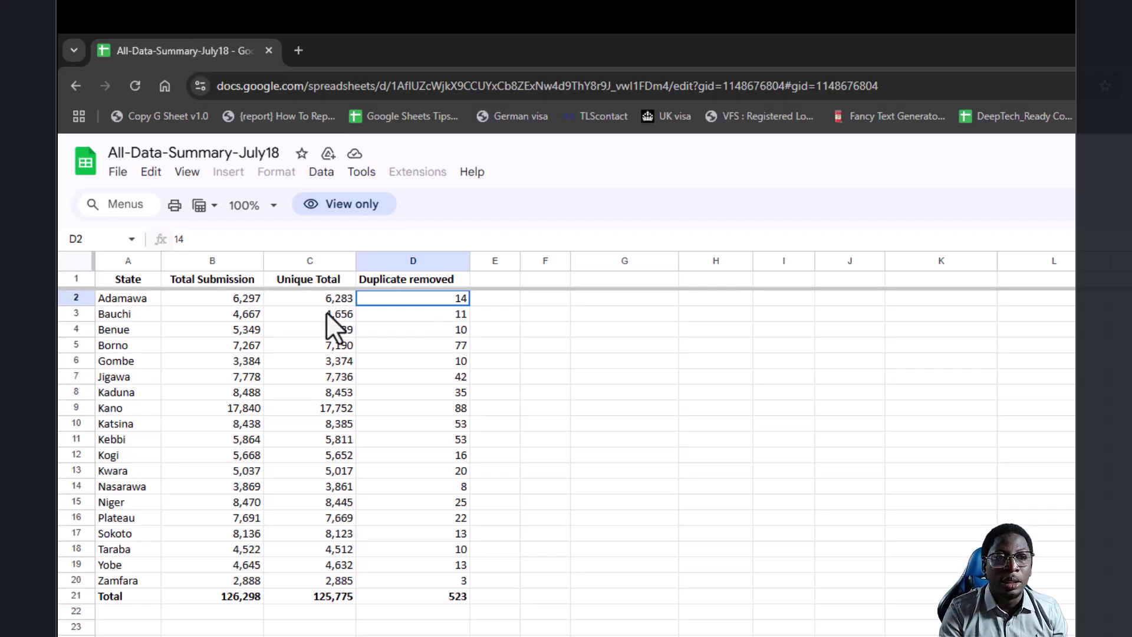
pyautogui.click(289, 304)
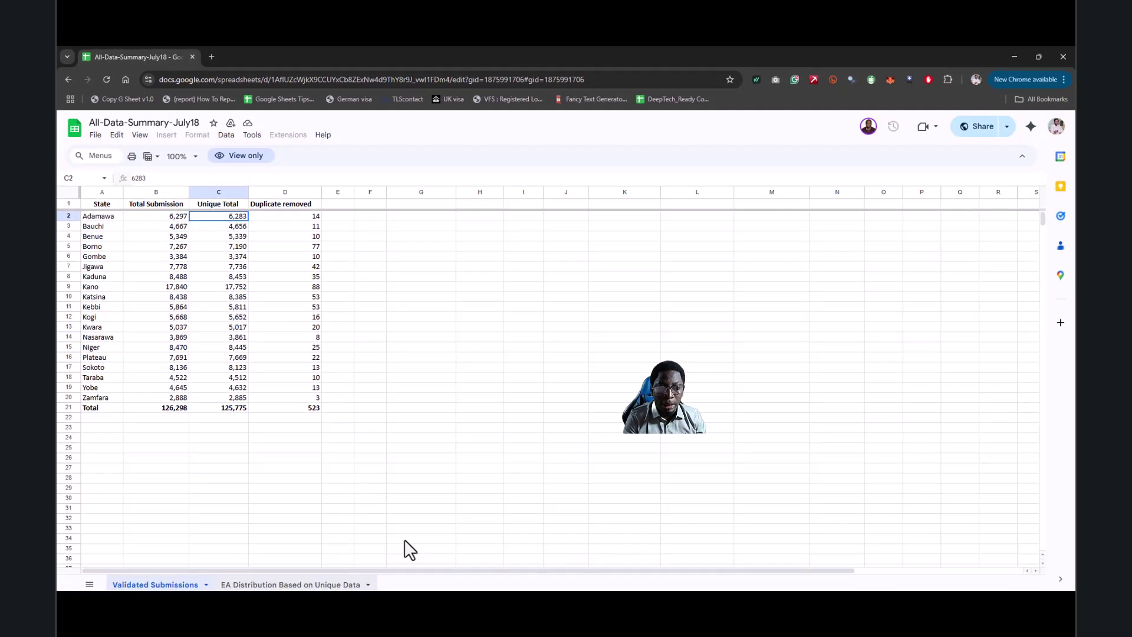
# Switch to the EA Distribution Based on Unique Data sheet and examine its columns from State through Excess Remarks for ADDEM01
pyautogui.hotkey('ctrl', 'shift', 'pagedown')
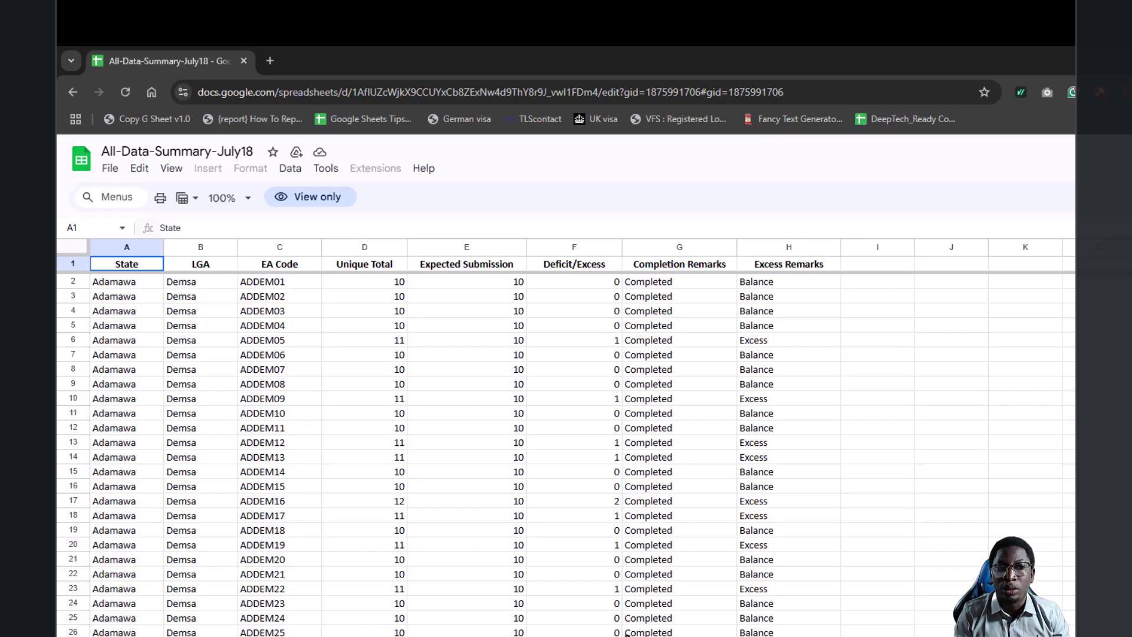
pyautogui.click(157, 307)
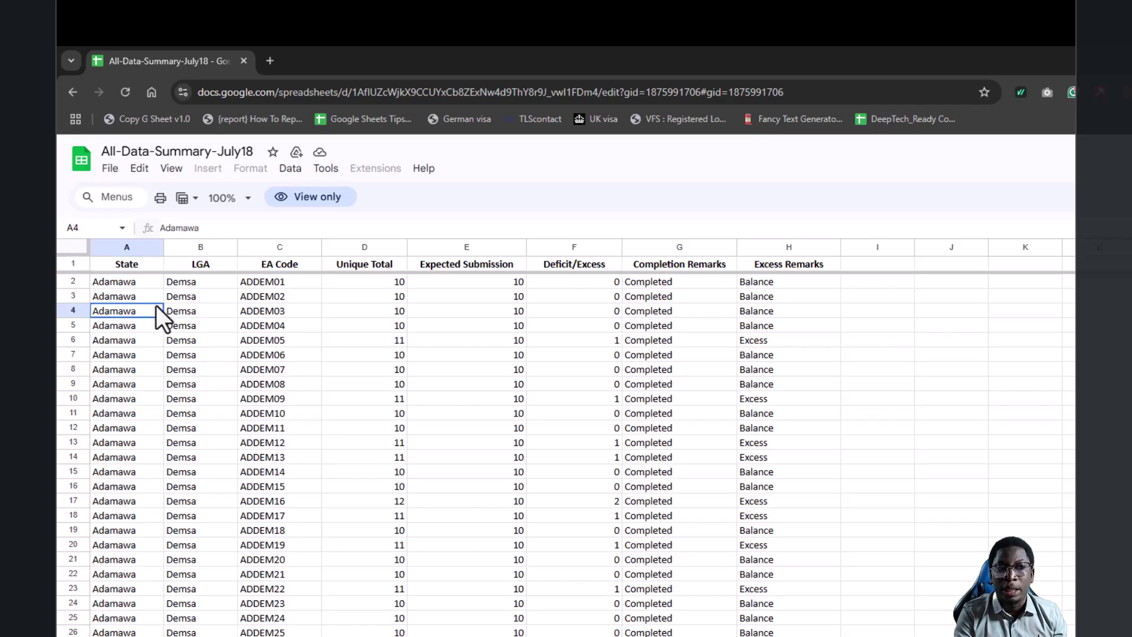
pyautogui.click(268, 271)
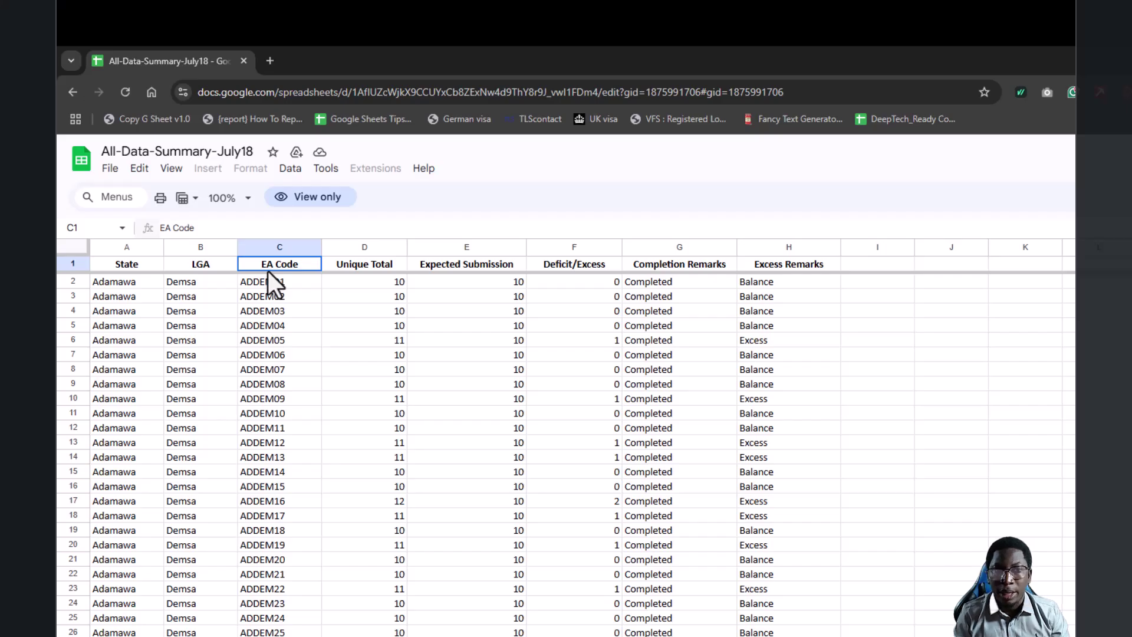
pyautogui.click(106, 281)
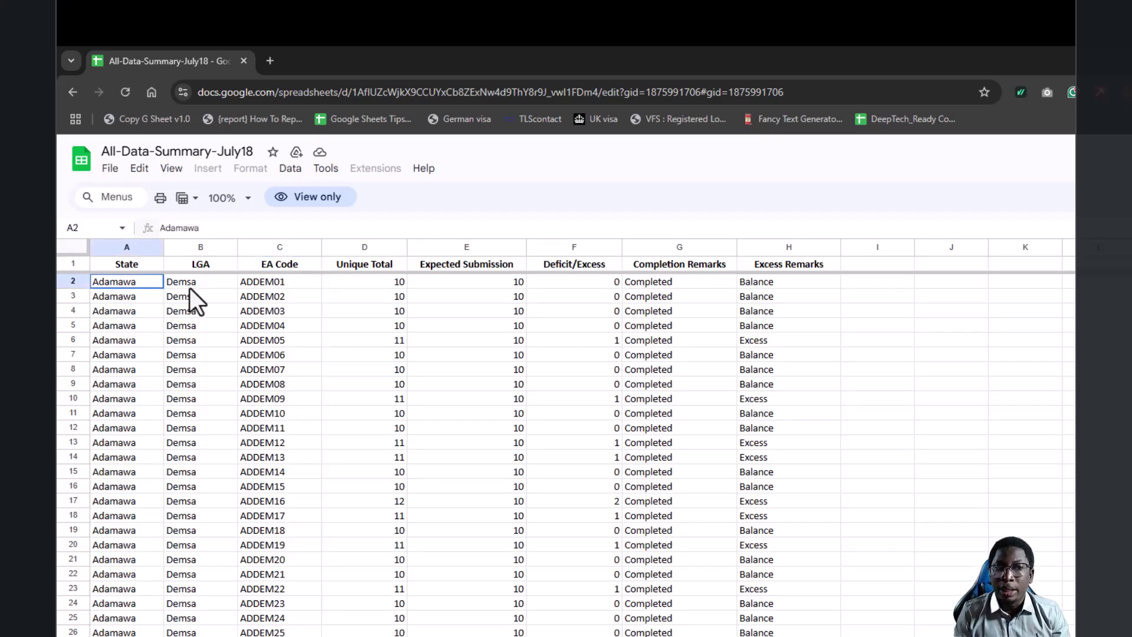
pyautogui.click(282, 281)
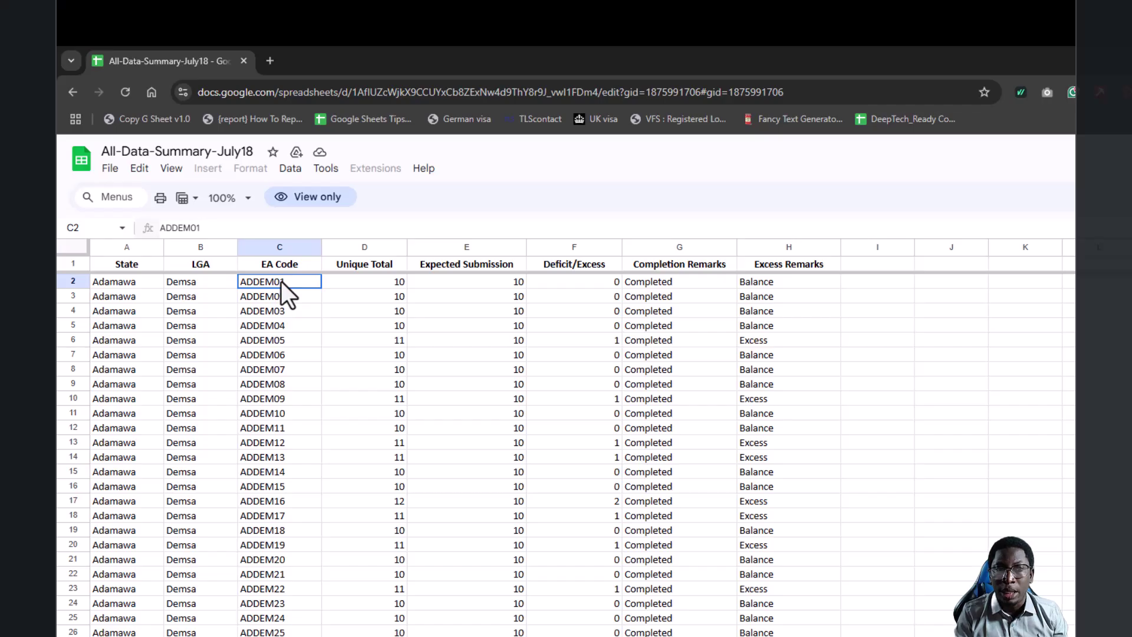
pyautogui.click(388, 287)
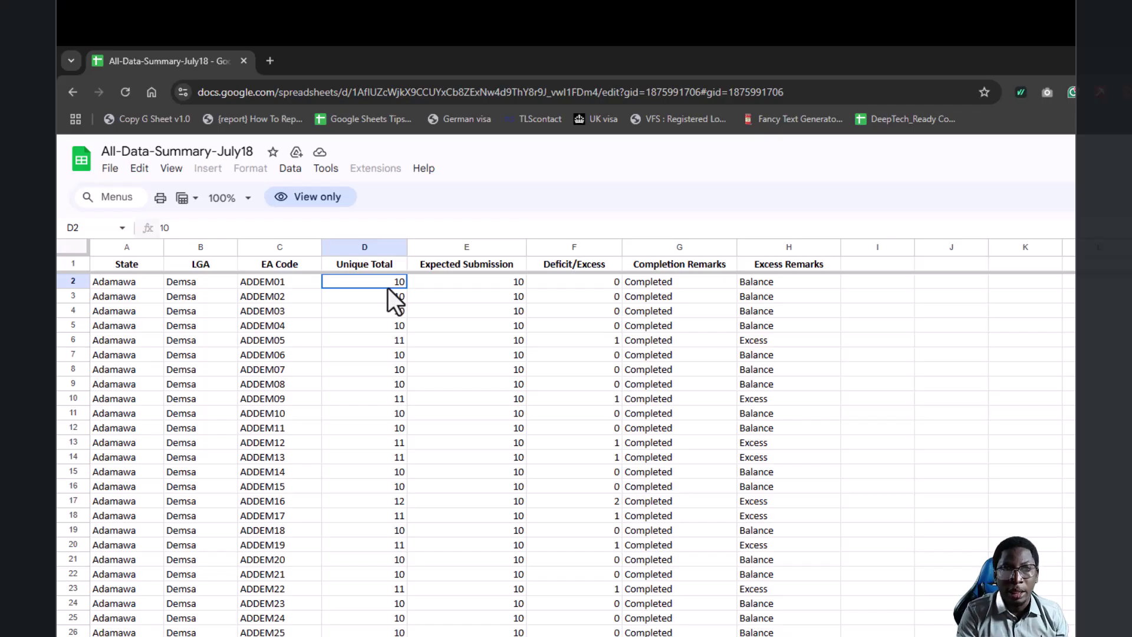
pyautogui.click(514, 285)
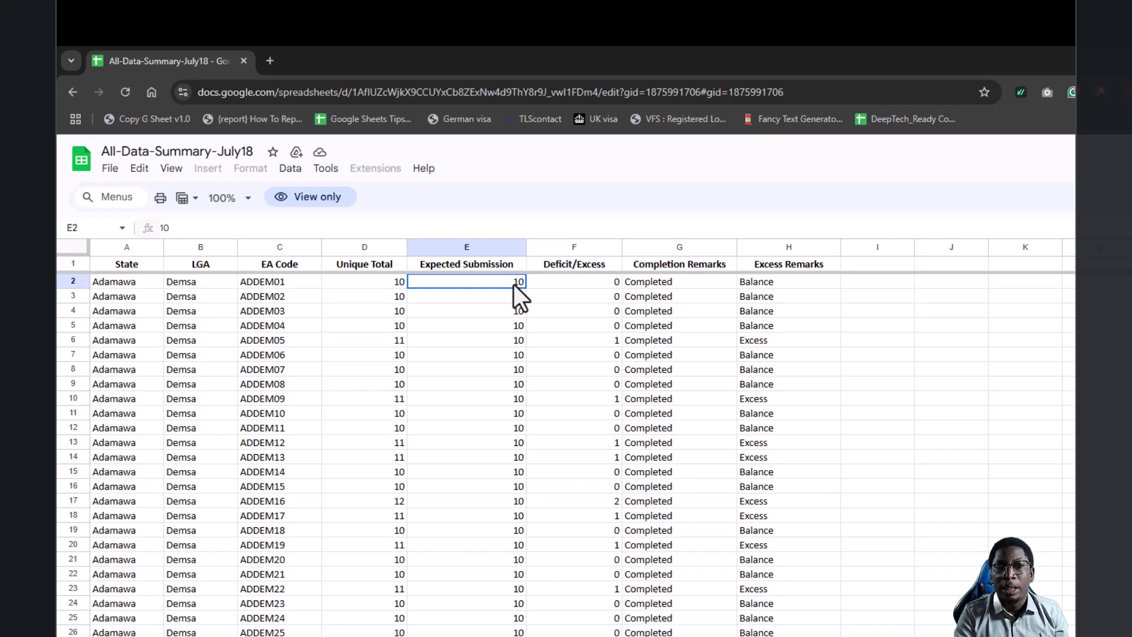
pyautogui.click(605, 284)
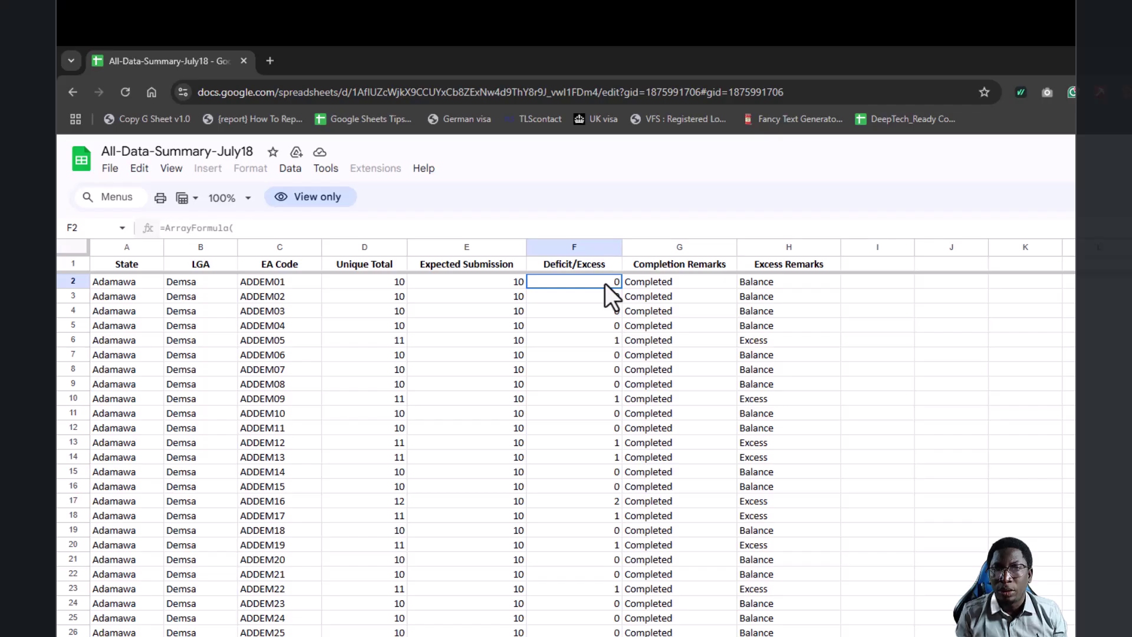
pyautogui.click(670, 282)
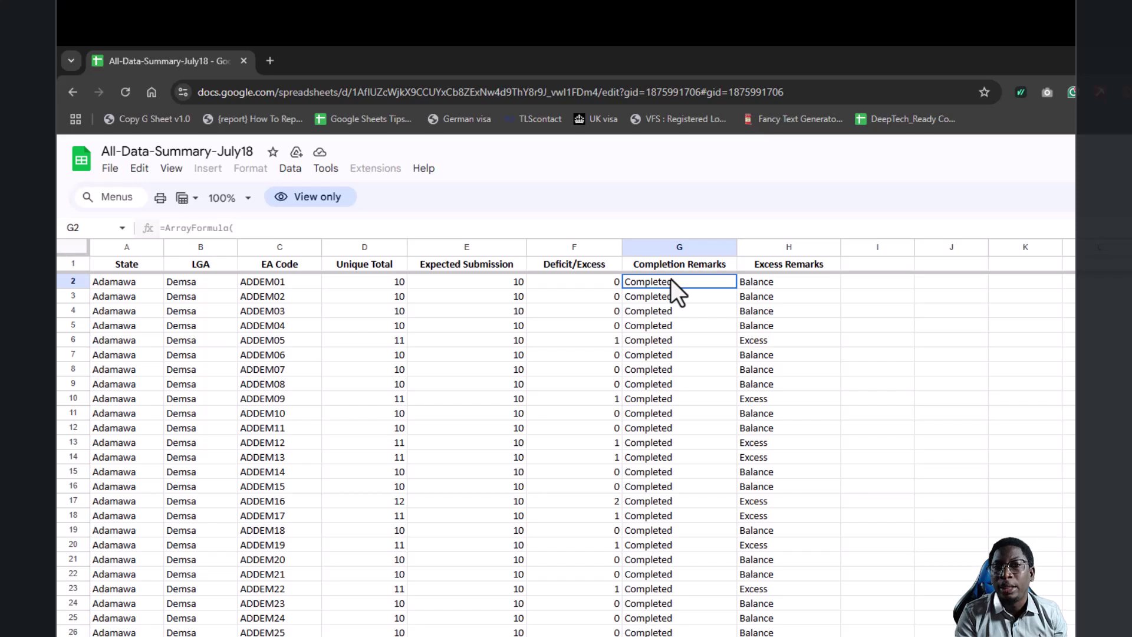
pyautogui.click(743, 285)
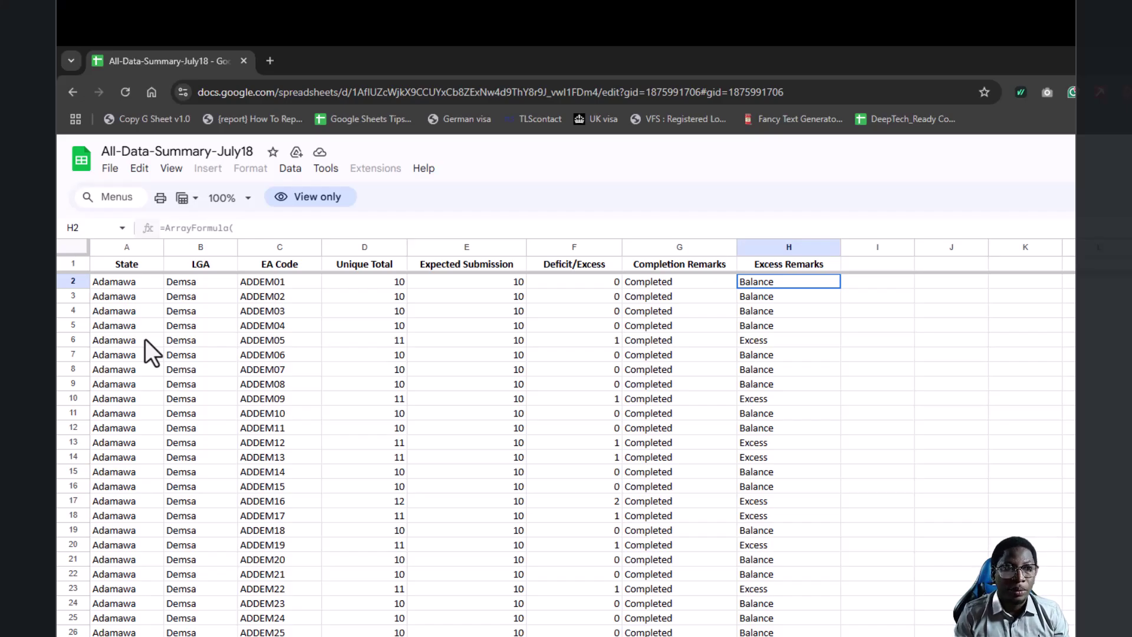
# Create a filter view over the EA distribution data and filter the State column to show only Adamawa
pyautogui.click(188, 199)
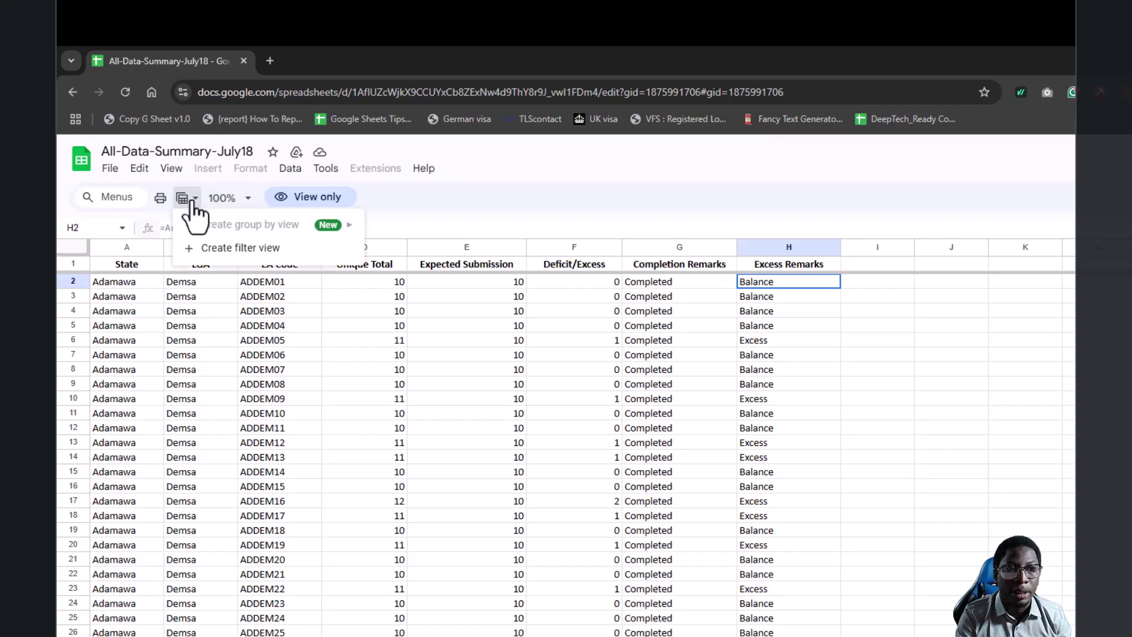
pyautogui.click(251, 250)
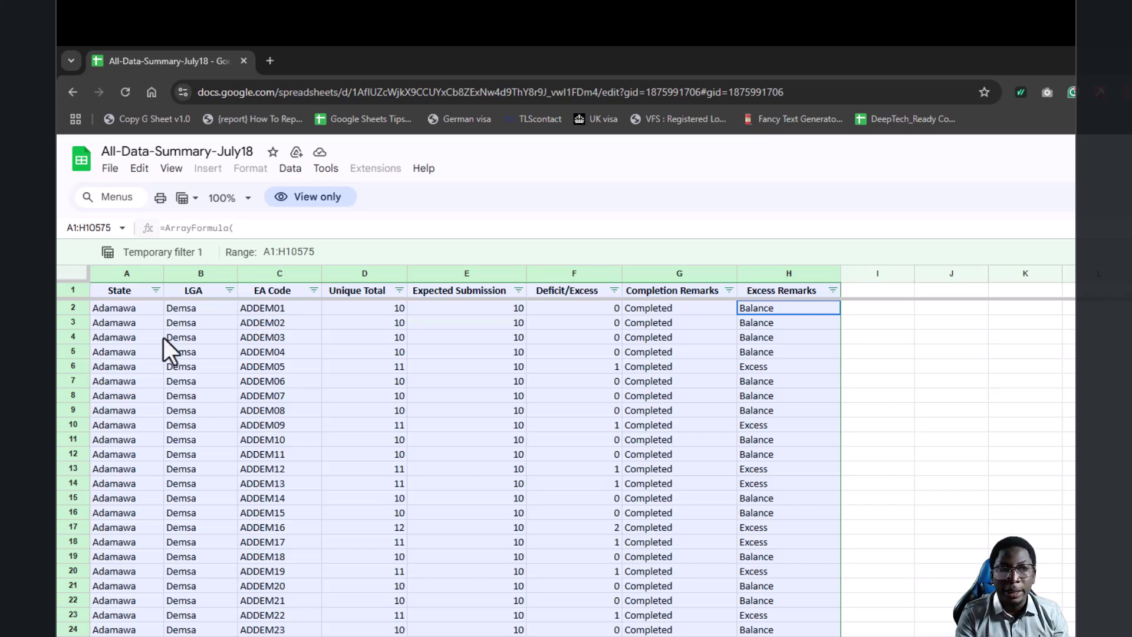
pyautogui.click(155, 290)
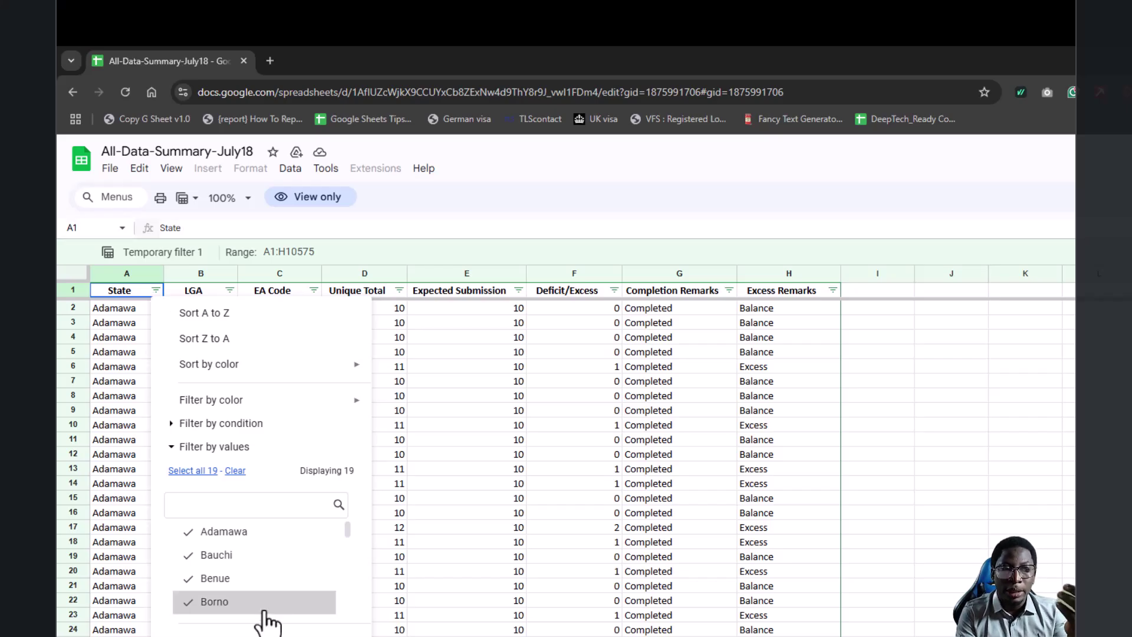
pyautogui.scroll(-4, 262, 613)
pyautogui.scroll(4, 263, 613)
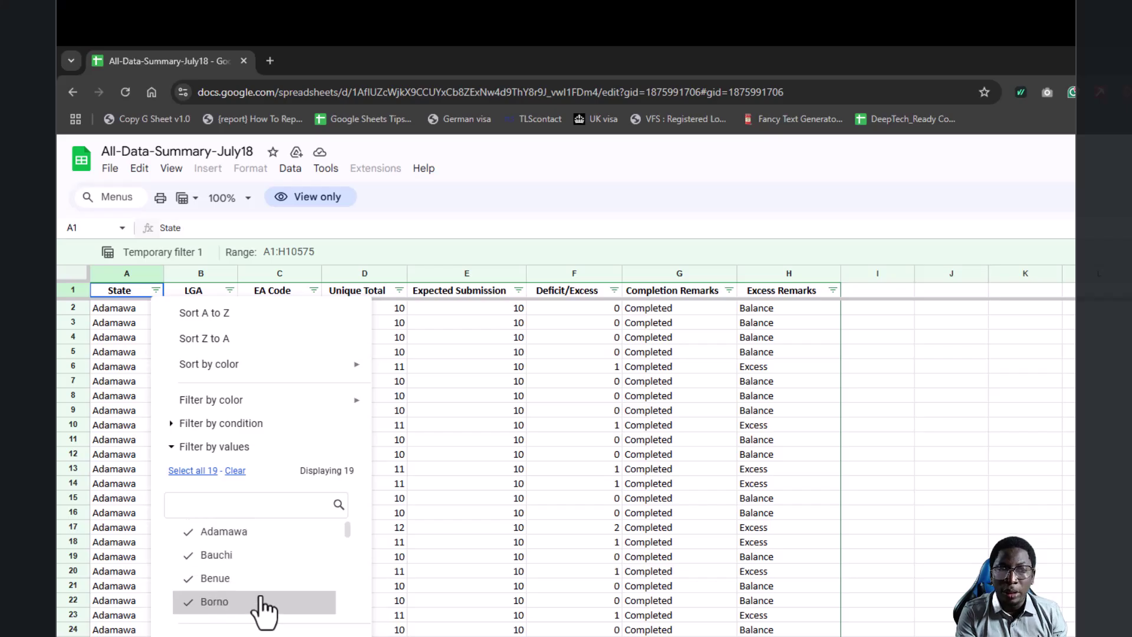
pyautogui.click(238, 471)
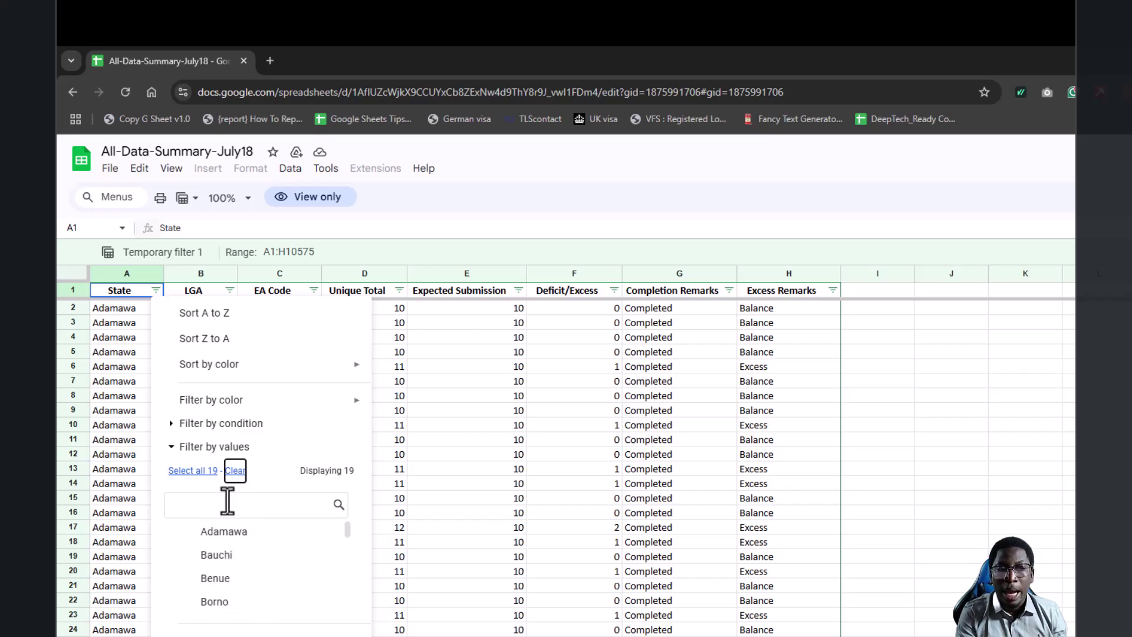
pyautogui.click(209, 501)
pyautogui.write('ada')
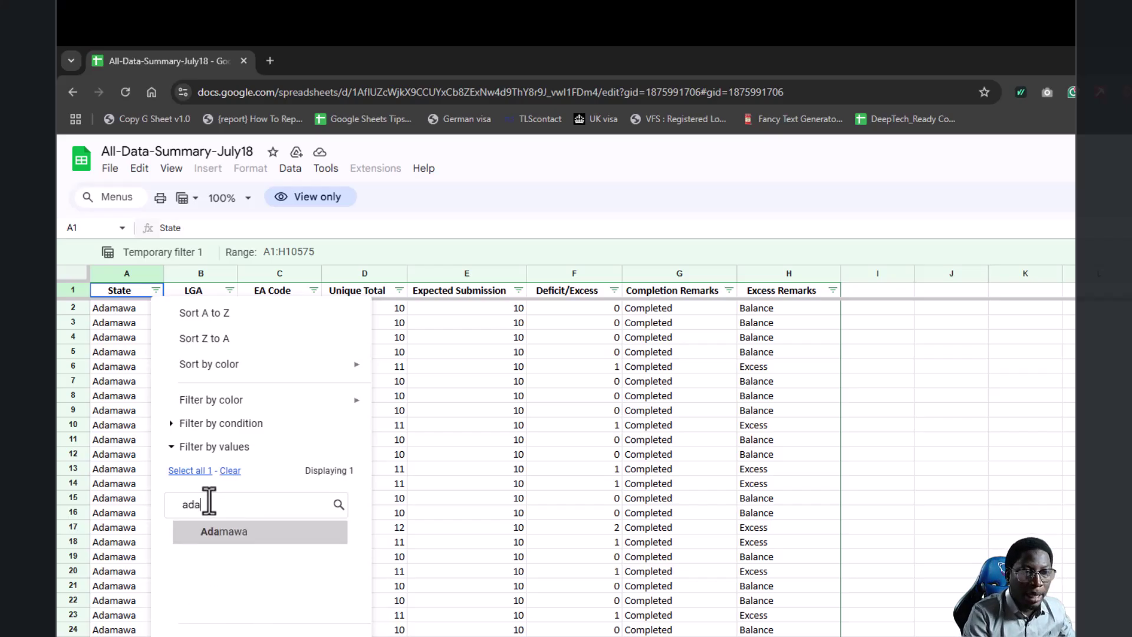
pyautogui.click(192, 470)
pyautogui.click(213, 505)
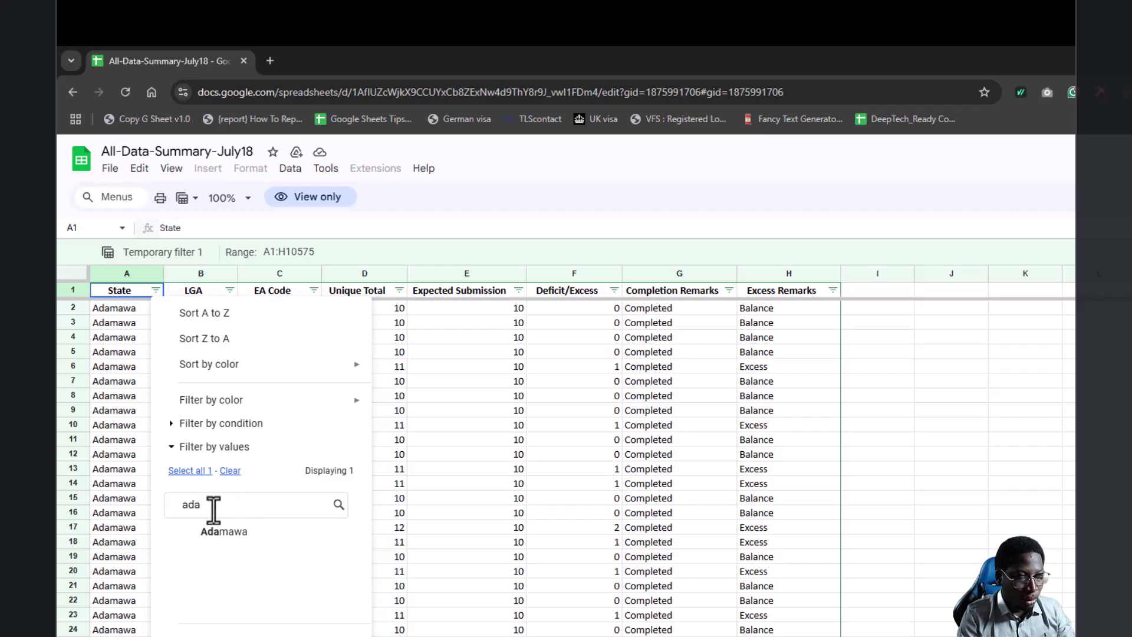
pyautogui.press('BackSpace')
pyautogui.press('BackSpace')
pyautogui.press('BackSpace')
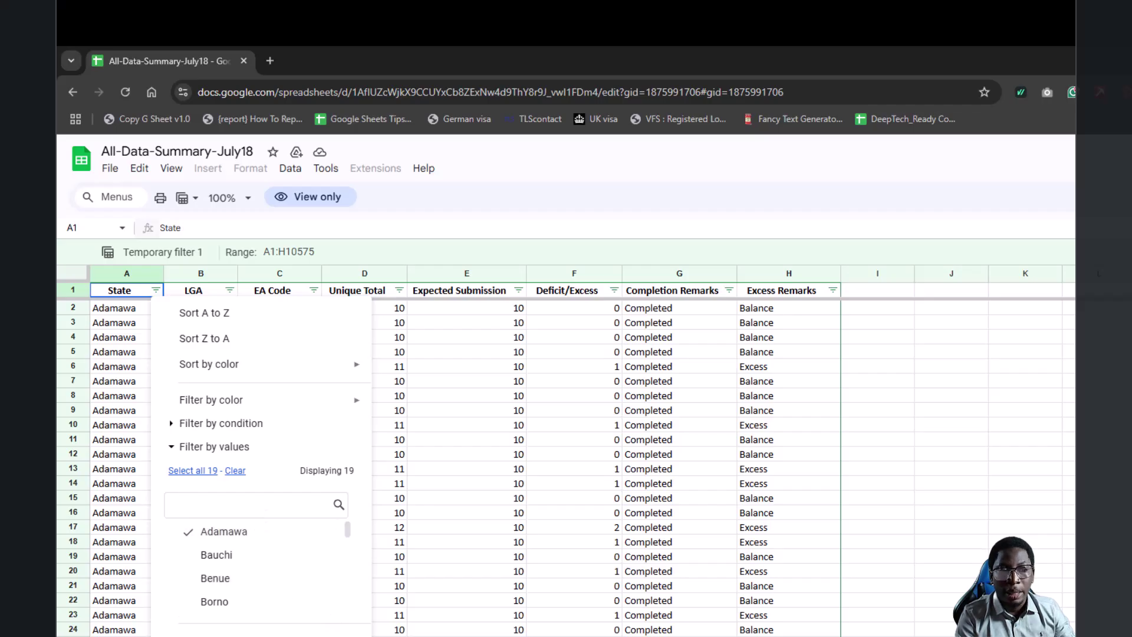
pyautogui.press('Return')
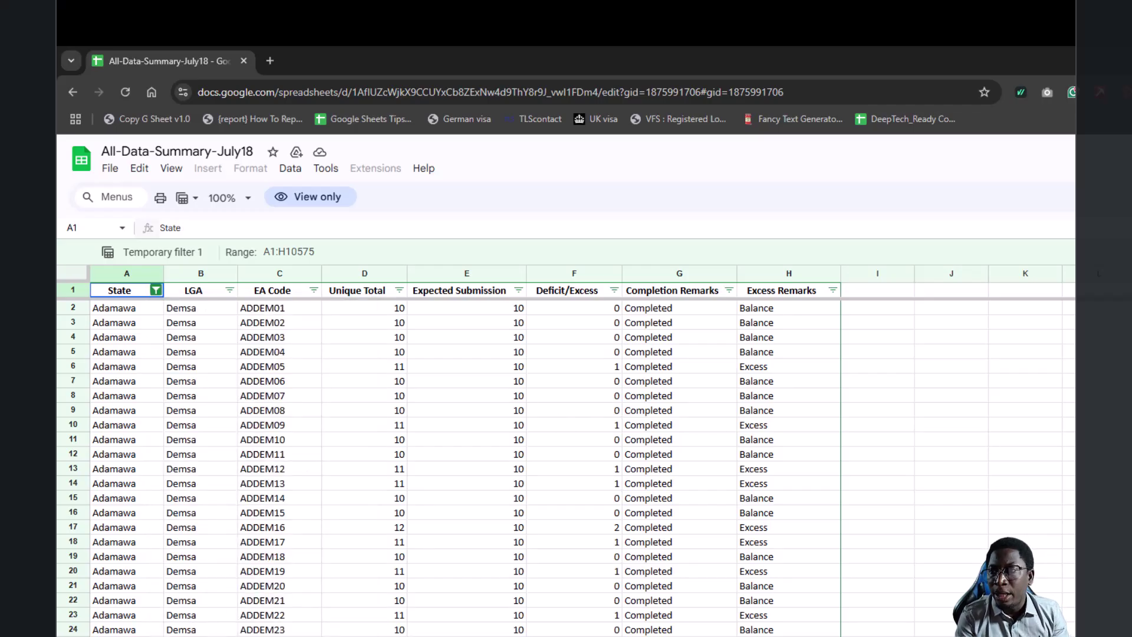
# Filter the EA Code column of the Adamawa rows to show only ADDEM07
pyautogui.scroll(-20, 566, 465)
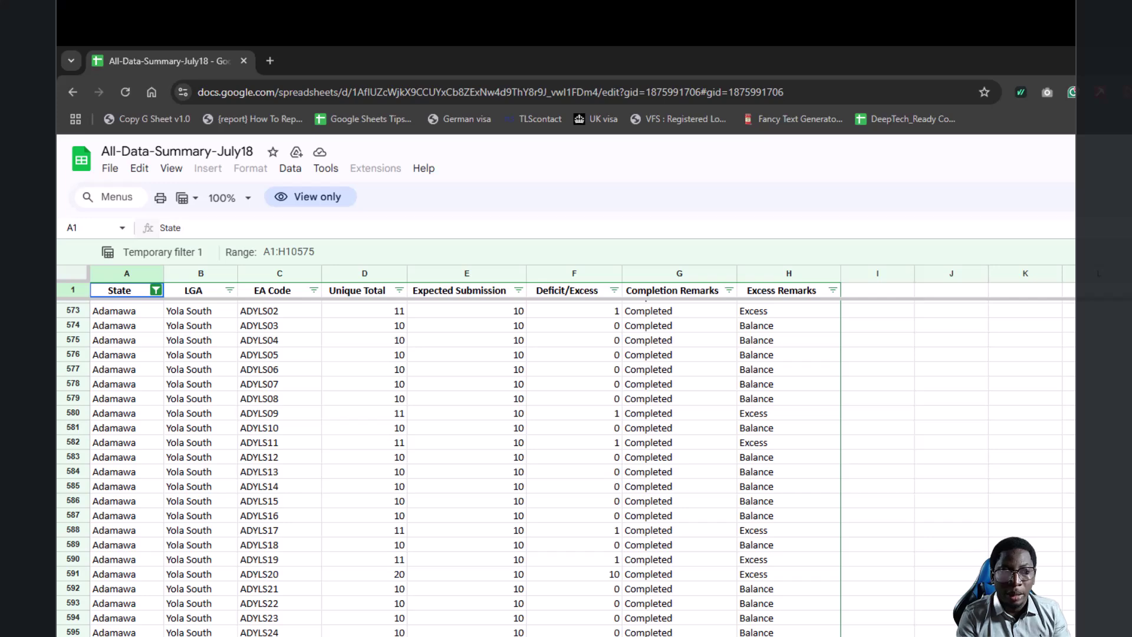
pyautogui.scroll(20, 666, 529)
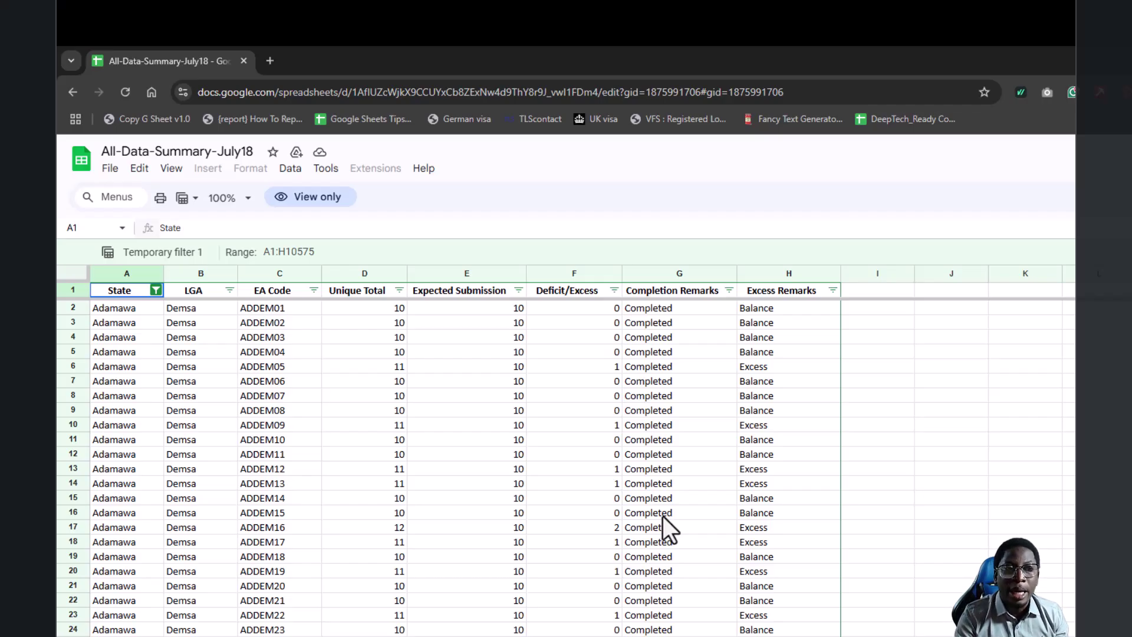
pyautogui.click(314, 289)
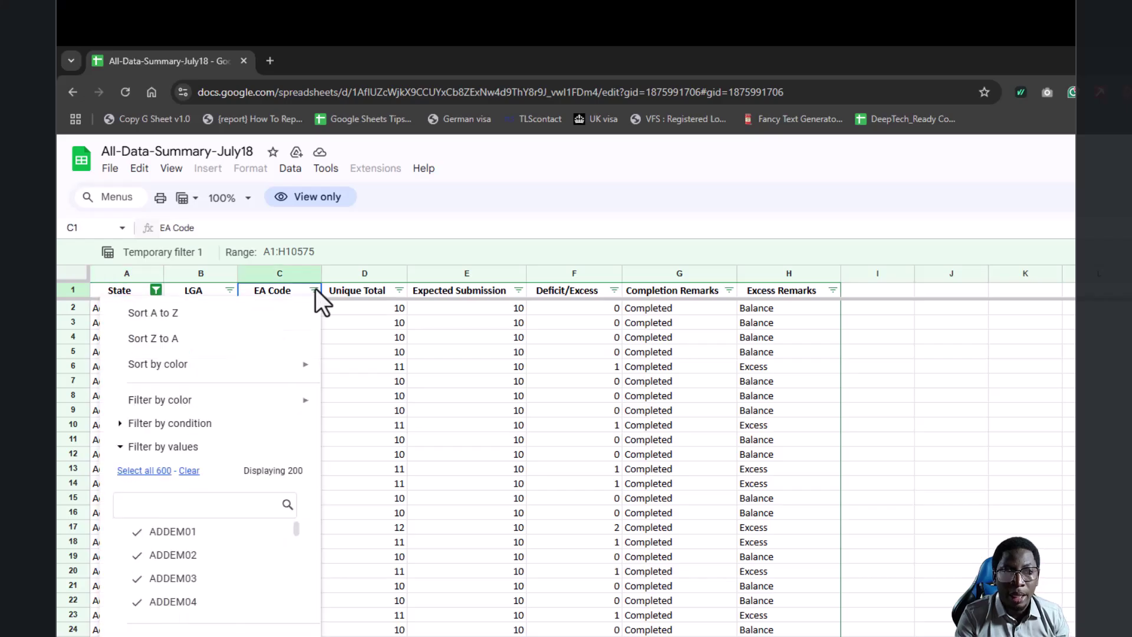
pyautogui.click(189, 470)
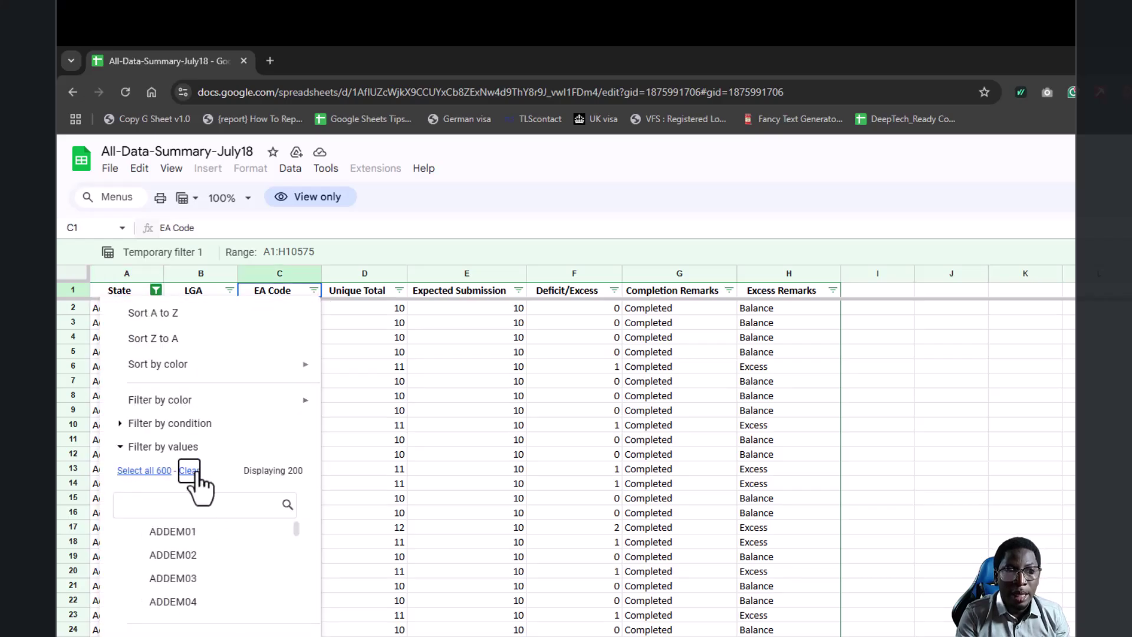
pyautogui.click(163, 504)
pyautogui.write('a')
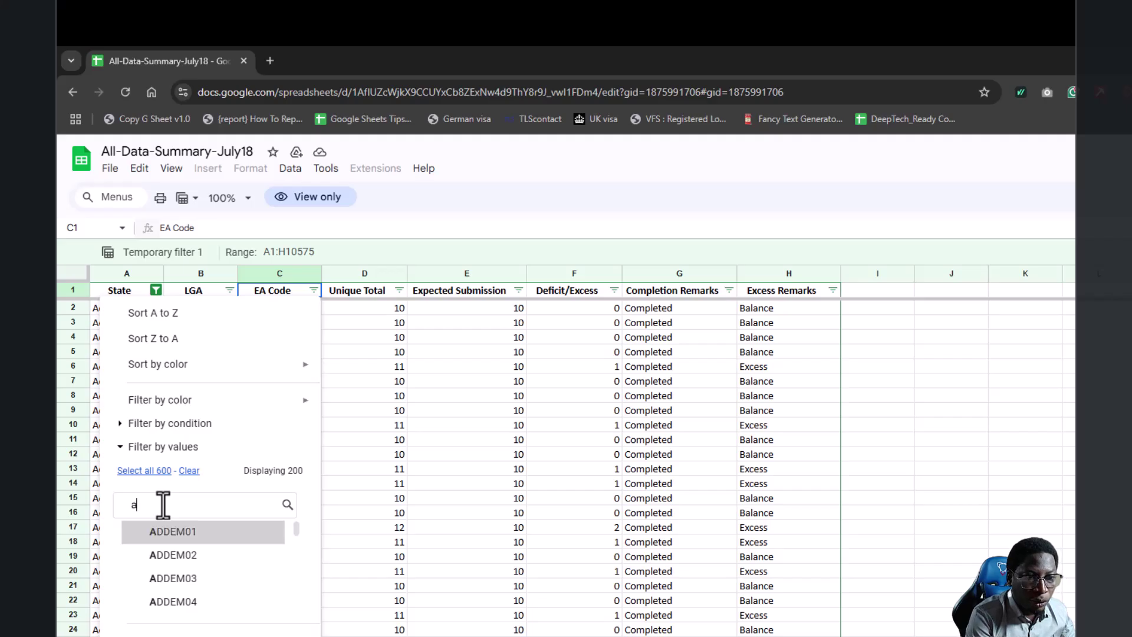
pyautogui.write('ddem')
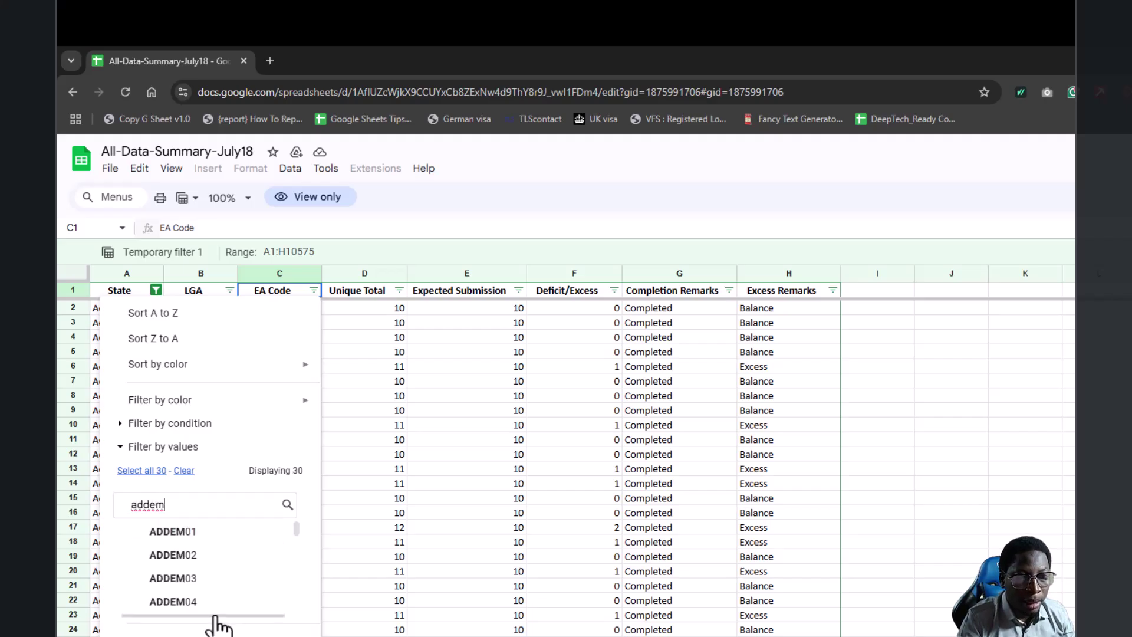
pyautogui.write('07')
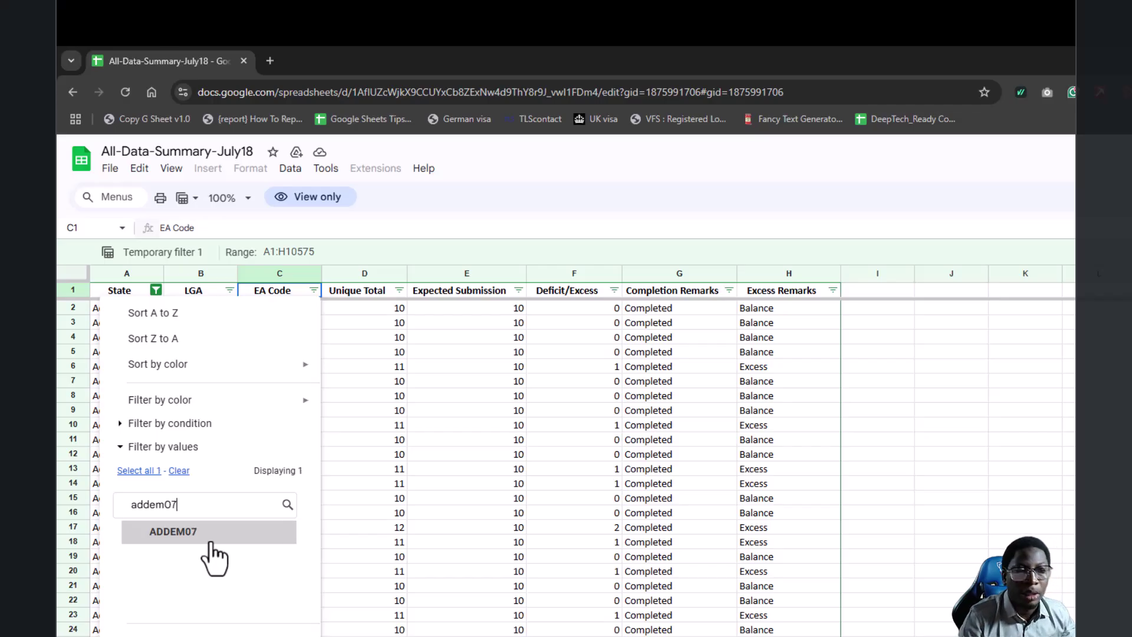
pyautogui.click(179, 539)
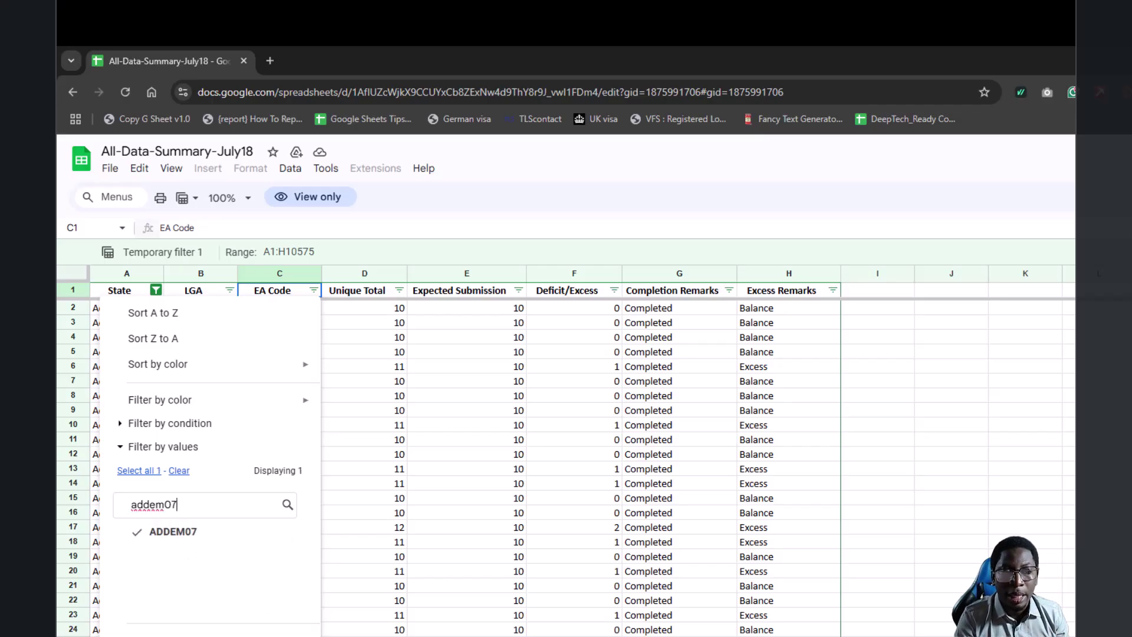
pyautogui.press('Return')
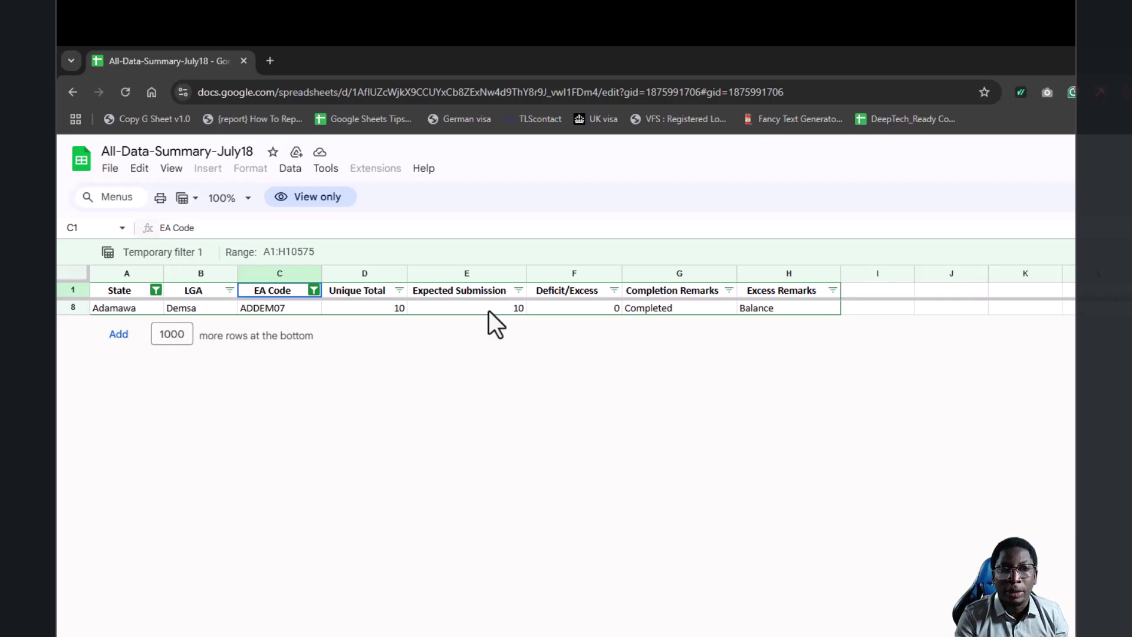
# Examine the Deficit/Excess and Completion Remarks values of the ADDEM07 row
pyautogui.click(599, 309)
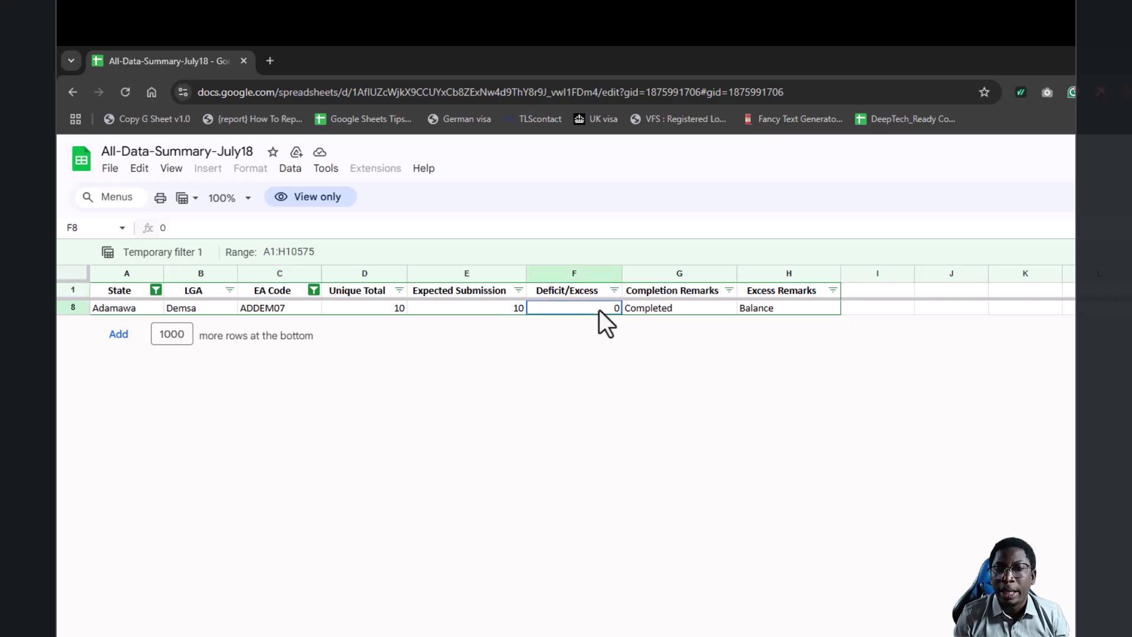
pyautogui.click(711, 309)
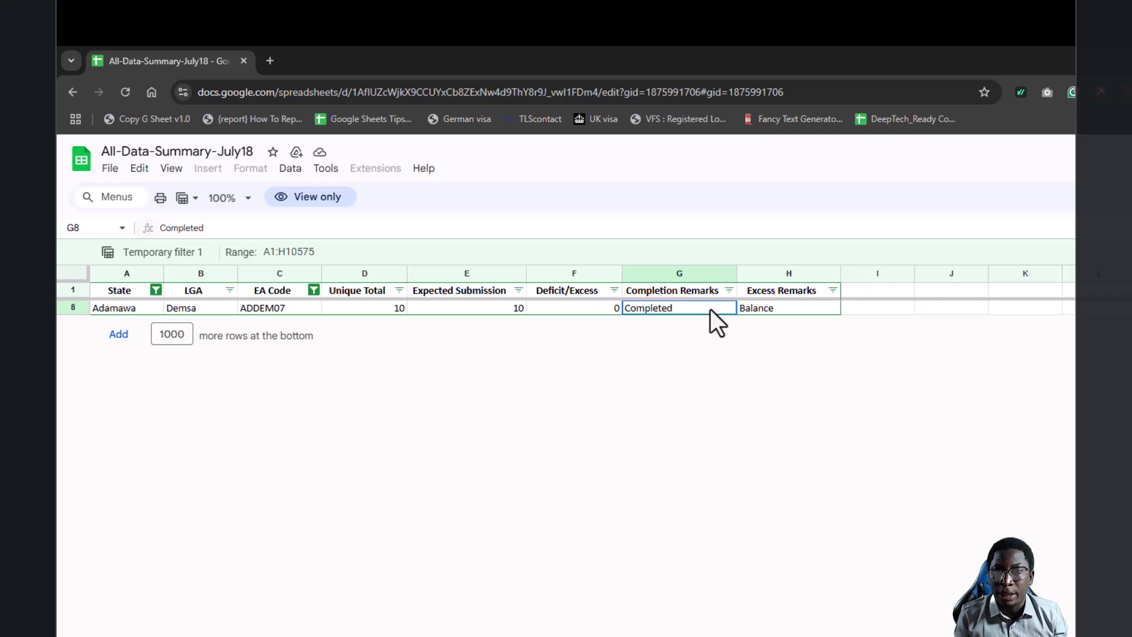
pyautogui.click(583, 309)
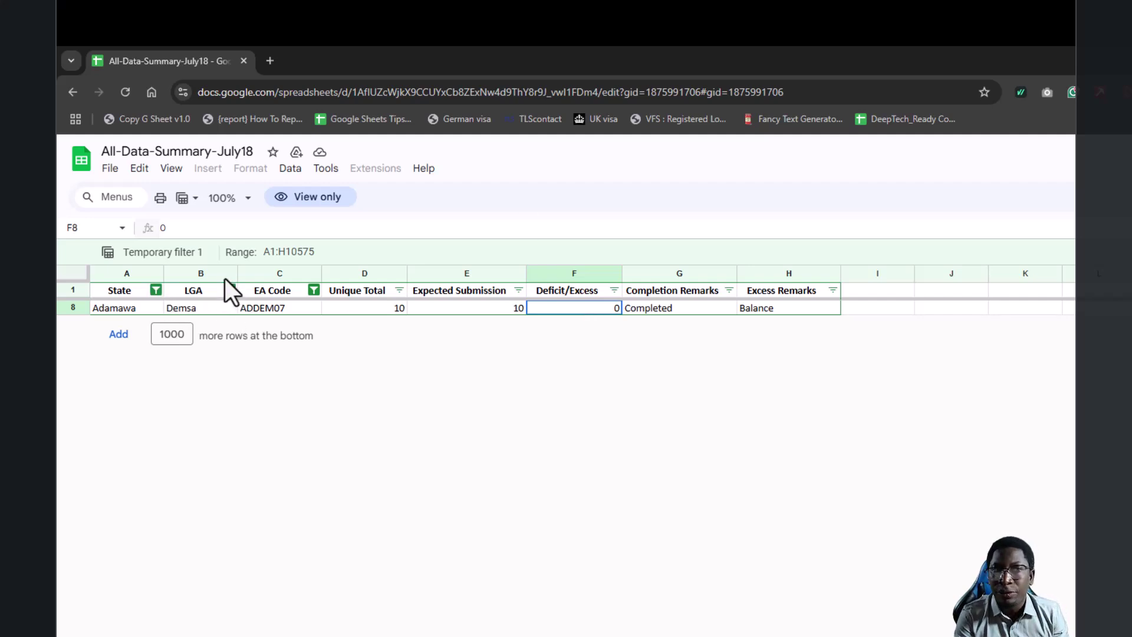
# Exit the temporary filter view to show all EA rows again and reload the spreadsheet
pyautogui.click(187, 198)
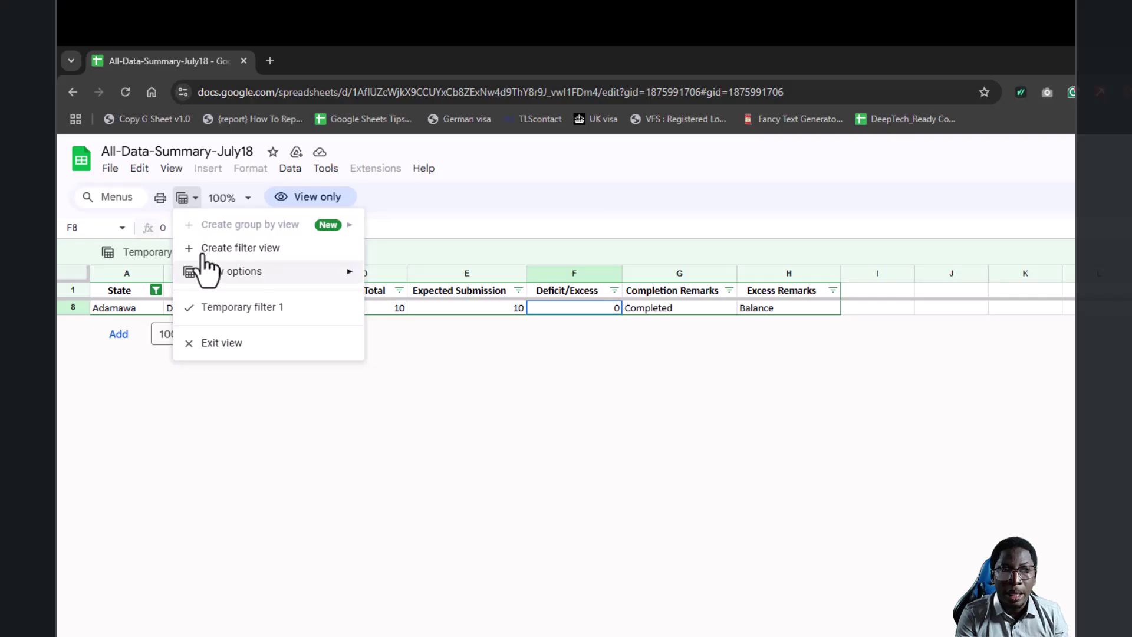
pyautogui.click(214, 344)
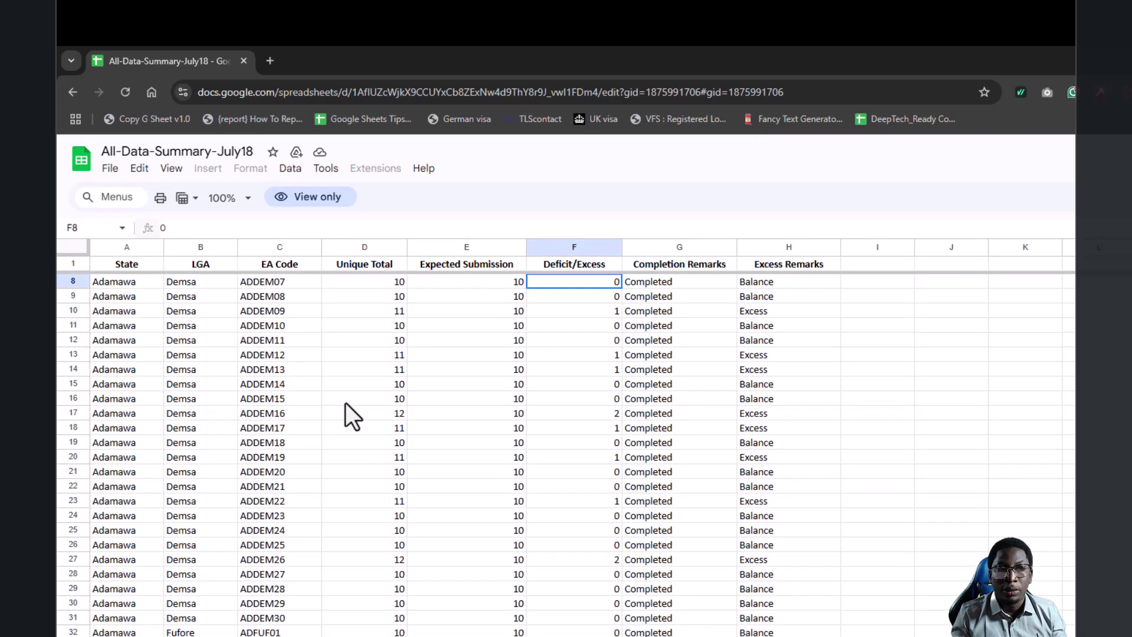
pyautogui.press('F5')
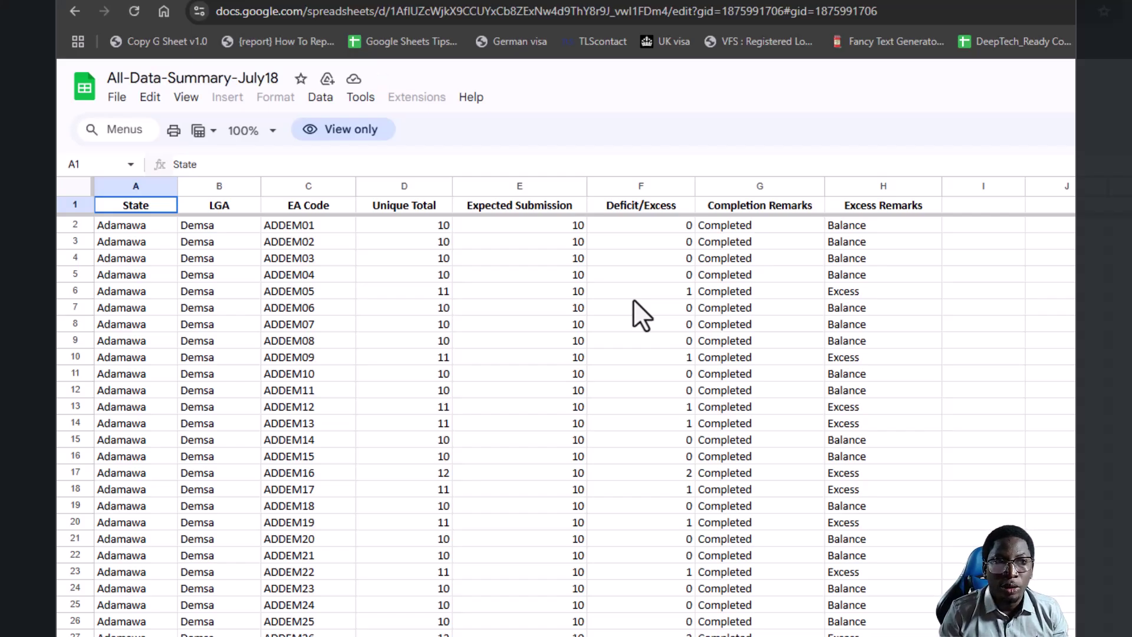
# Create a new filter view and filter the Deficit/Excess column to show only values greater than 0
pyautogui.click(202, 131)
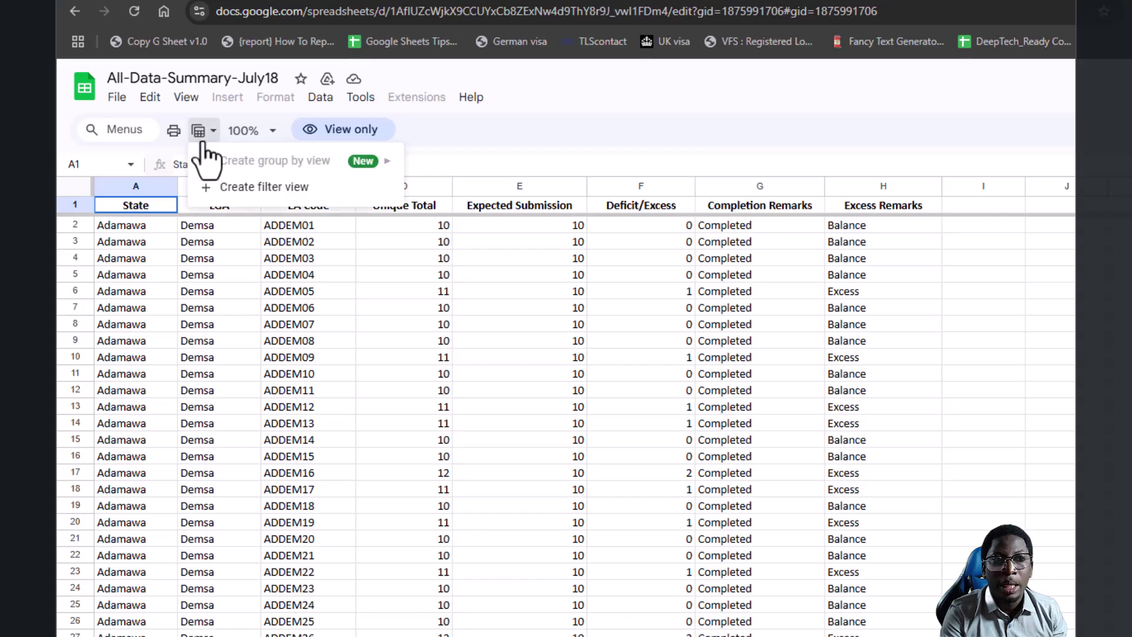
pyautogui.click(266, 188)
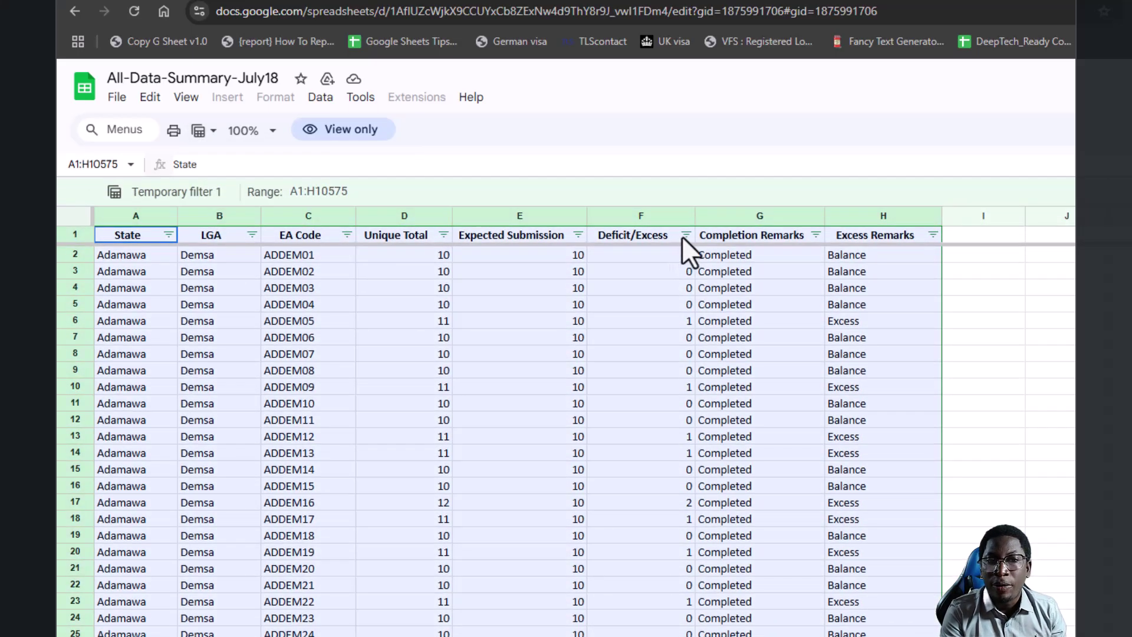
pyautogui.click(685, 235)
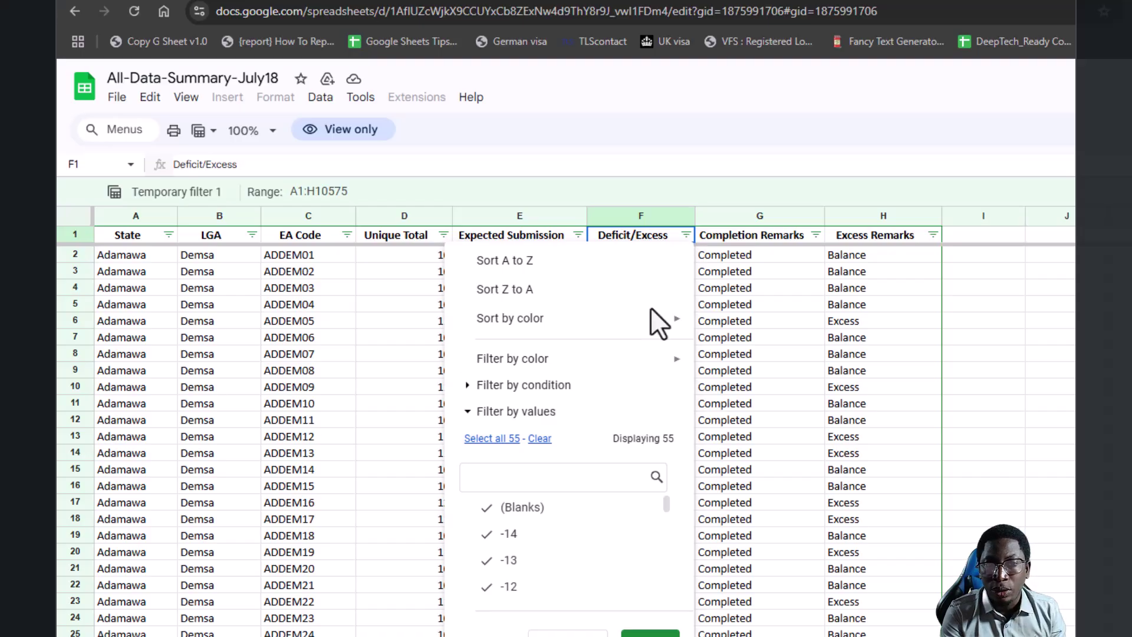
pyautogui.click(511, 383)
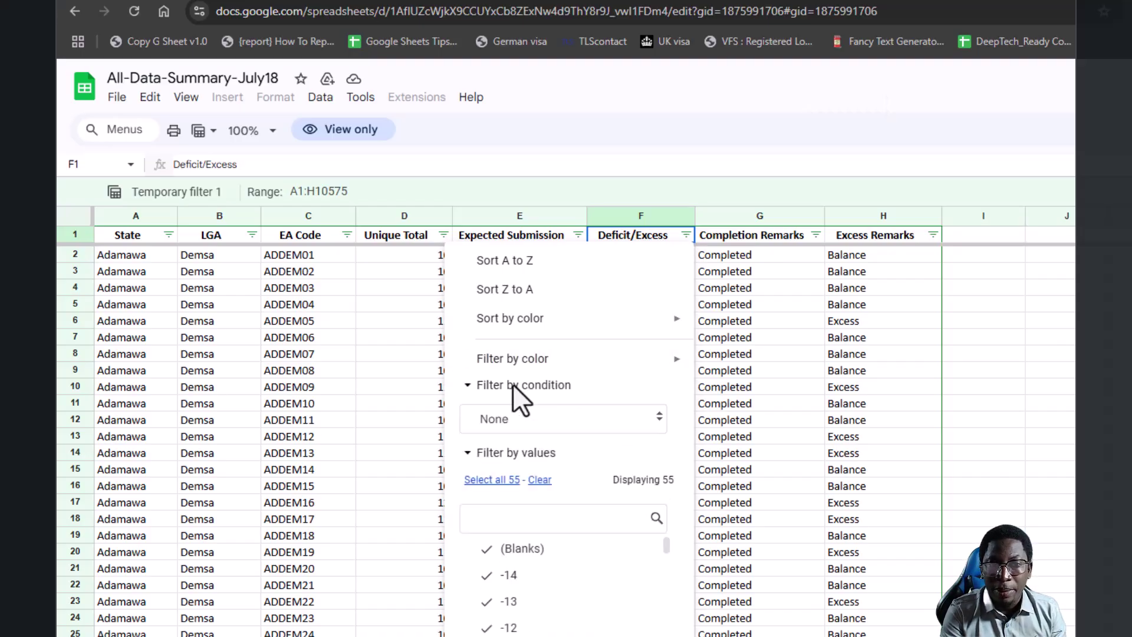
pyautogui.click(655, 420)
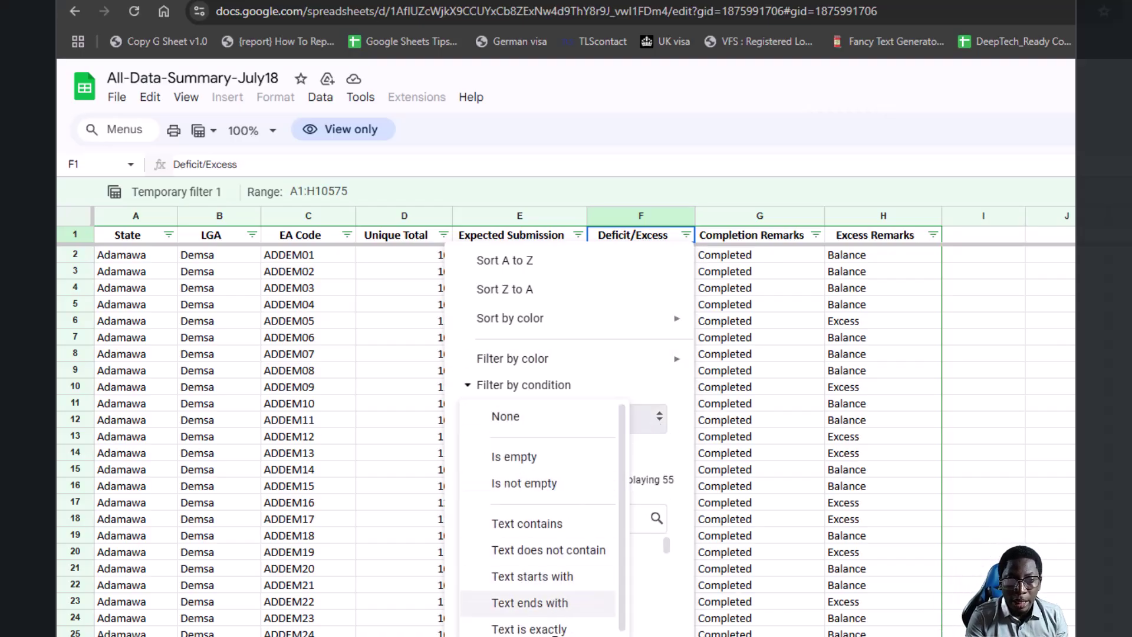
pyautogui.scroll(-3, 534, 601)
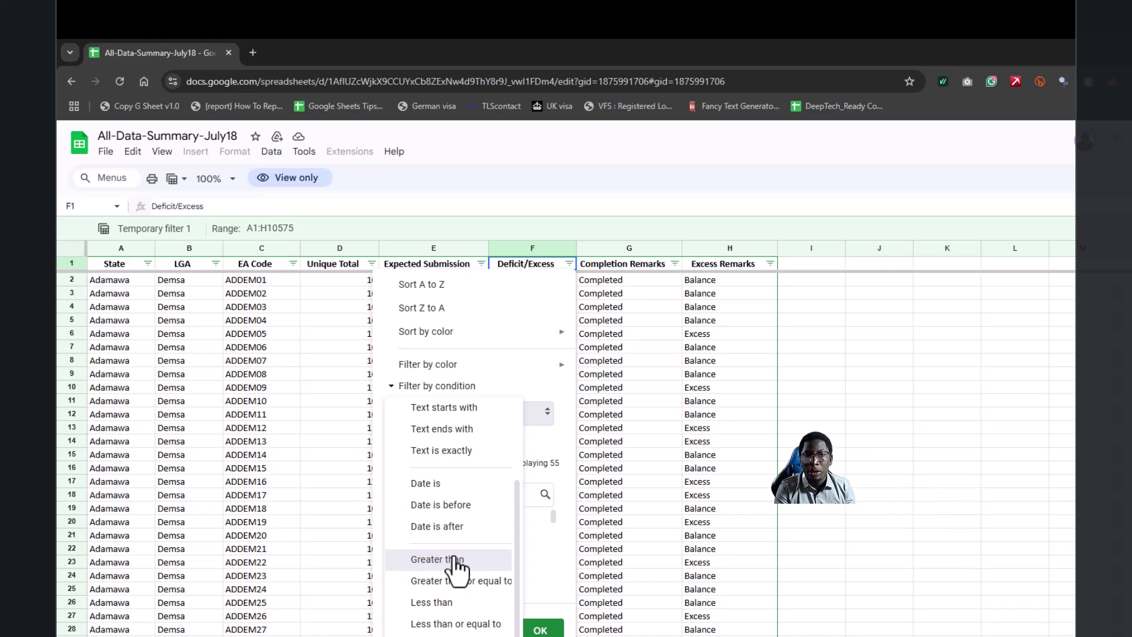
pyautogui.click(454, 559)
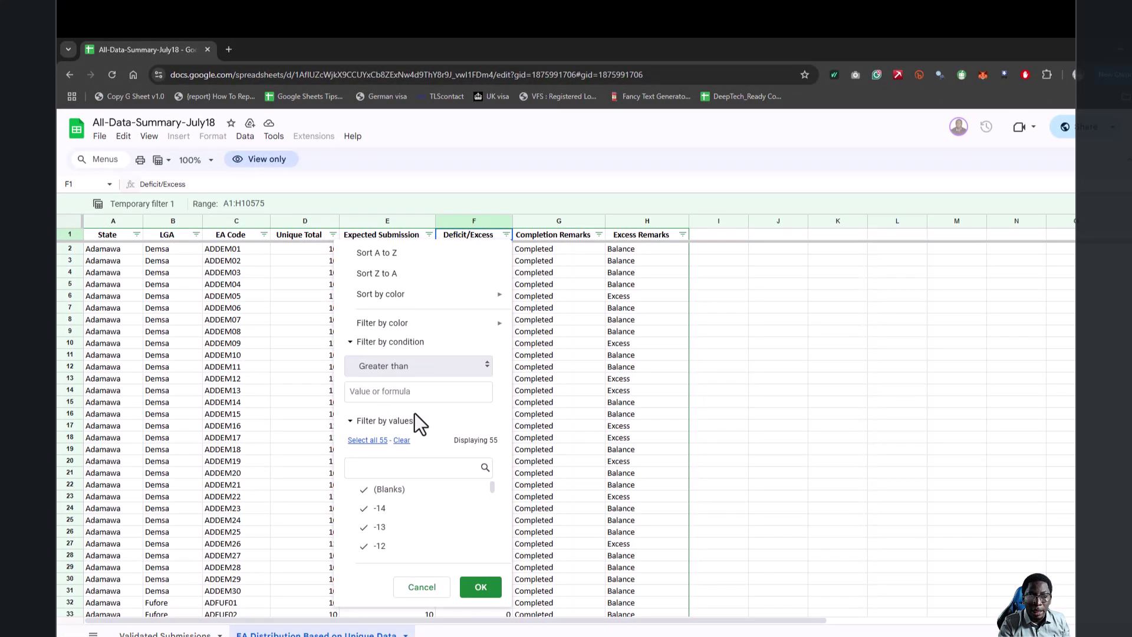
pyautogui.click(381, 393)
pyautogui.write('0')
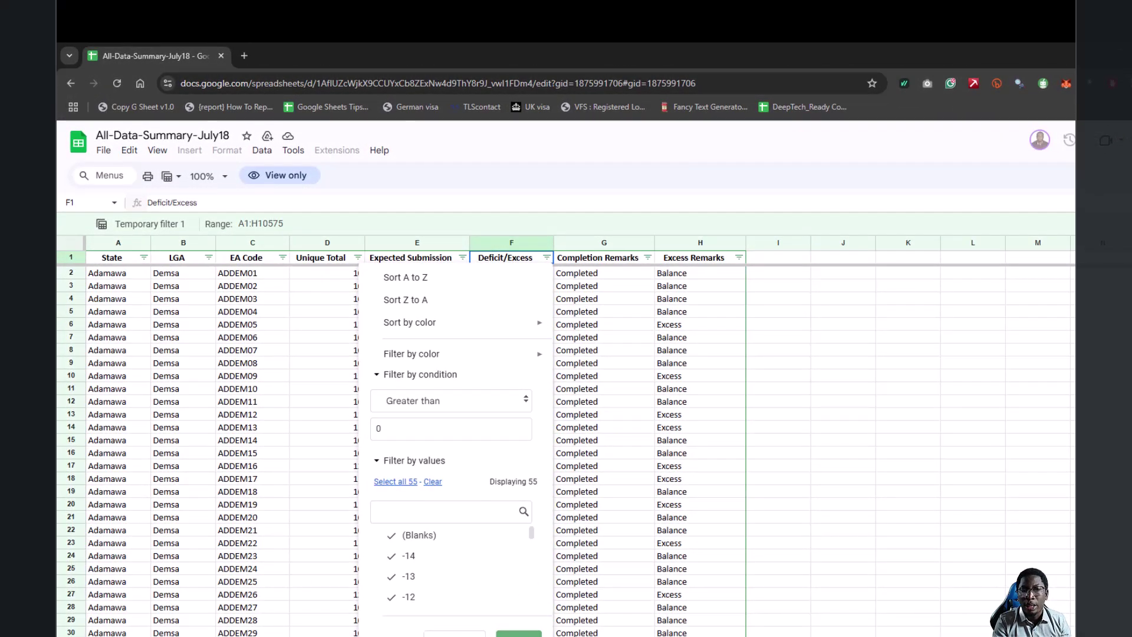
pyautogui.click(518, 633)
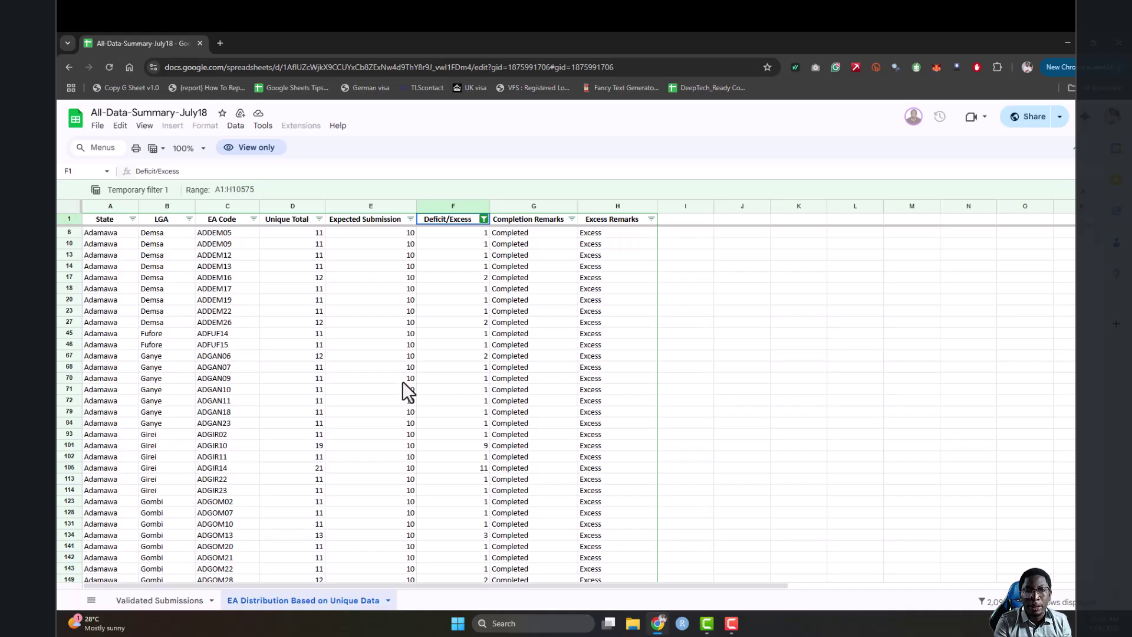
# Examine the excess submission rows and the filter values of their Excess Remarks, Completion Remarks, State and LGA columns
pyautogui.scroll(-15, 507, 314)
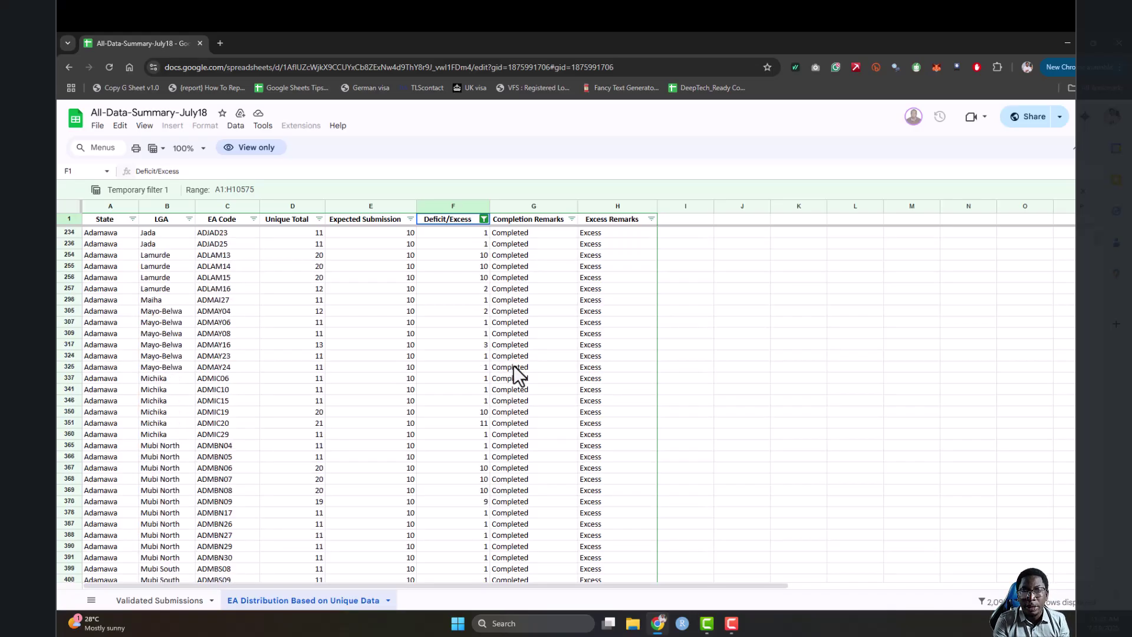
pyautogui.click(473, 322)
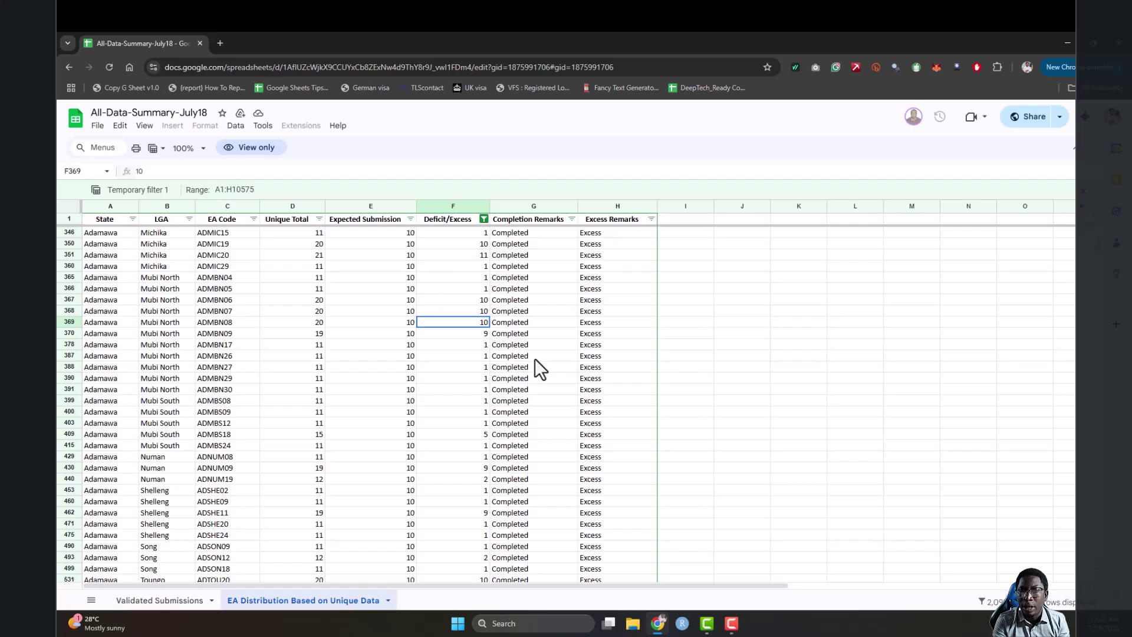
pyautogui.click(651, 219)
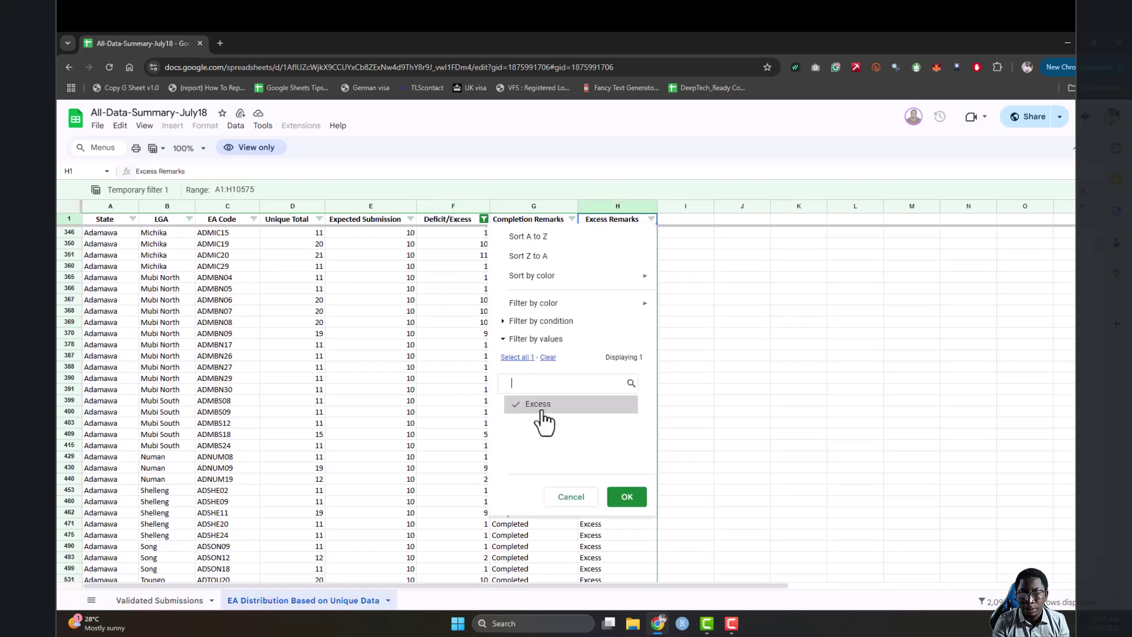
pyautogui.click(627, 497)
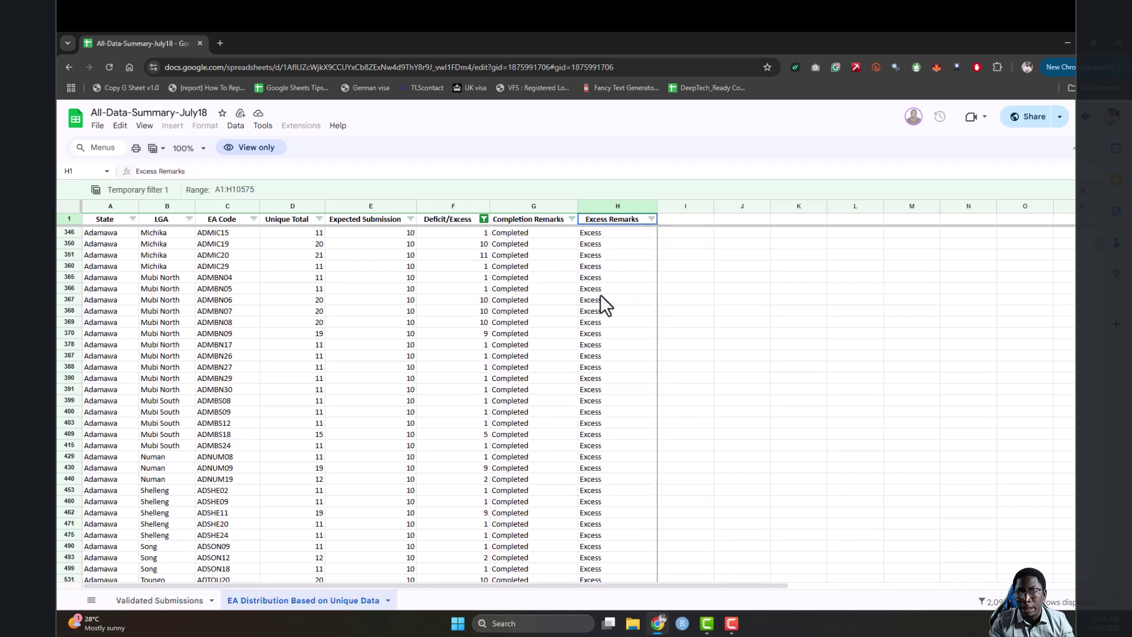
pyautogui.click(572, 220)
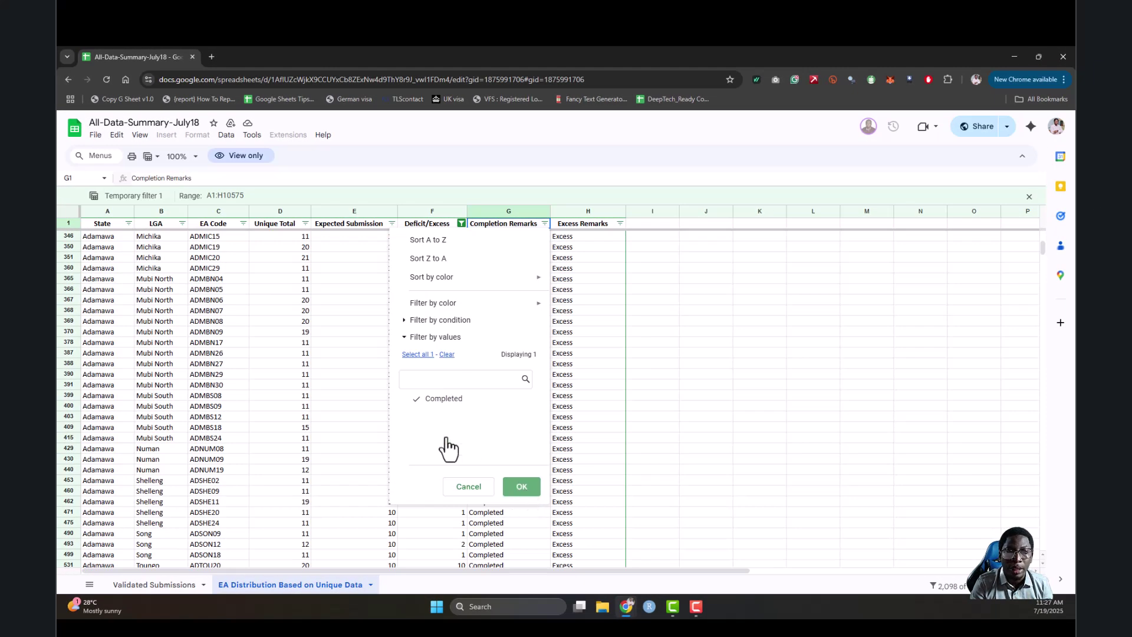
pyautogui.click(525, 487)
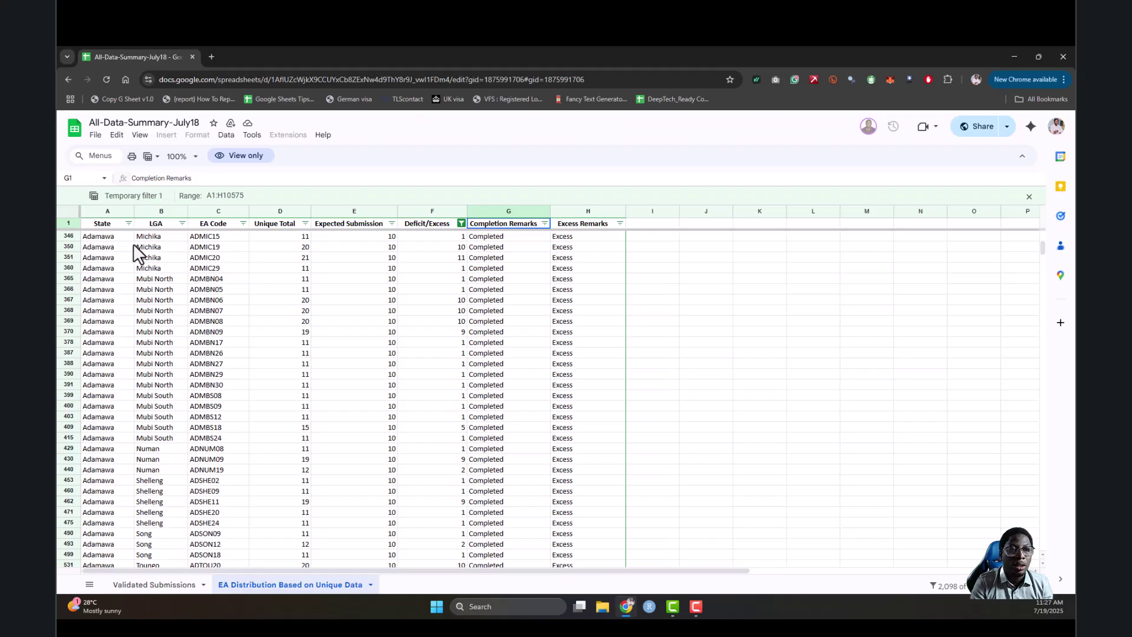
pyautogui.click(128, 223)
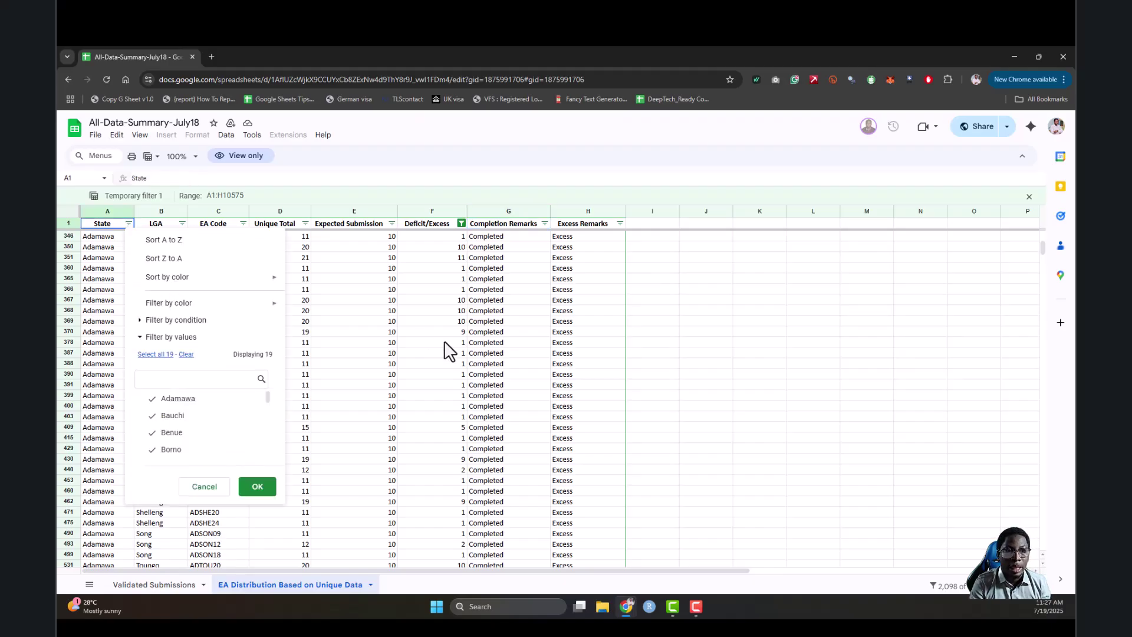
pyautogui.click(442, 342)
pyautogui.click(182, 223)
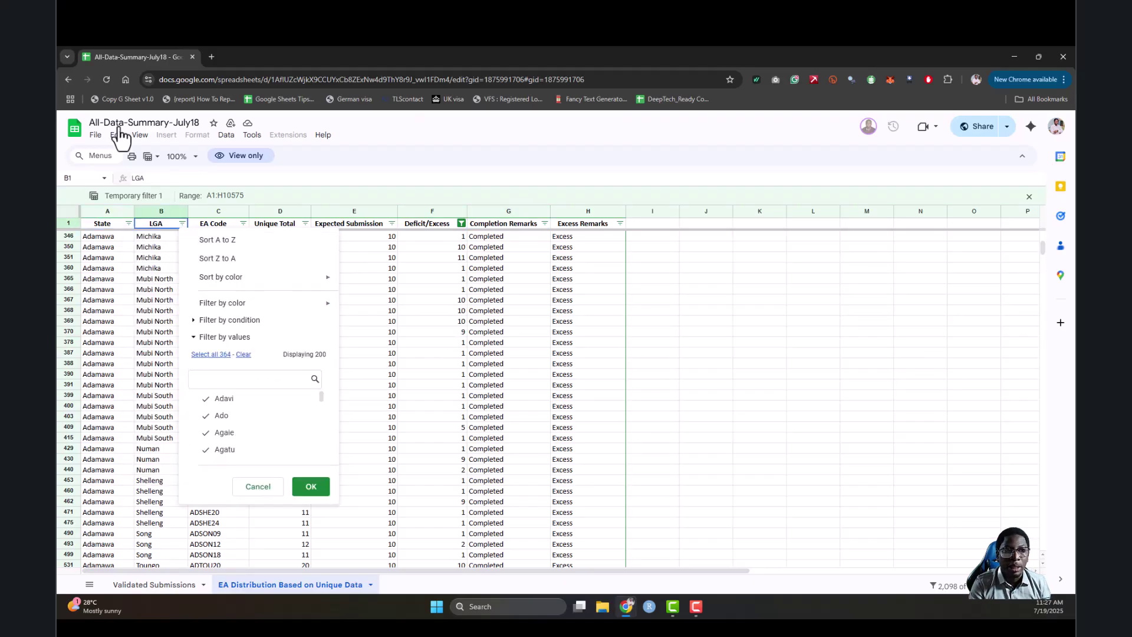
# Reload the spreadsheet to discard the excess filter and create a fresh filter view over the EA distribution data
pyautogui.click(108, 78)
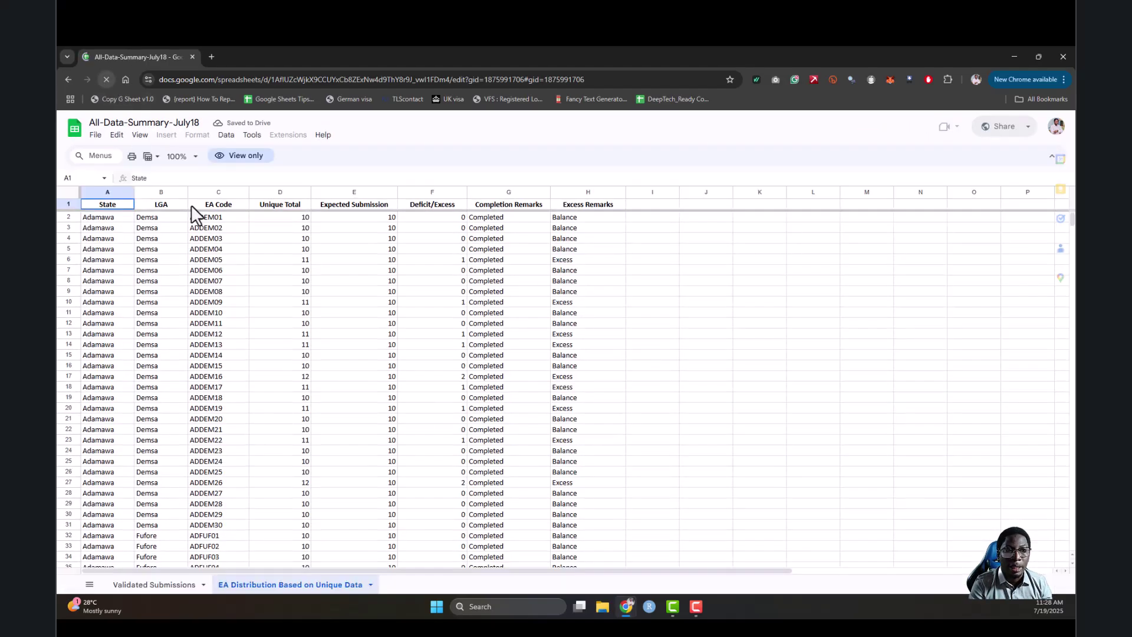
pyautogui.click(375, 348)
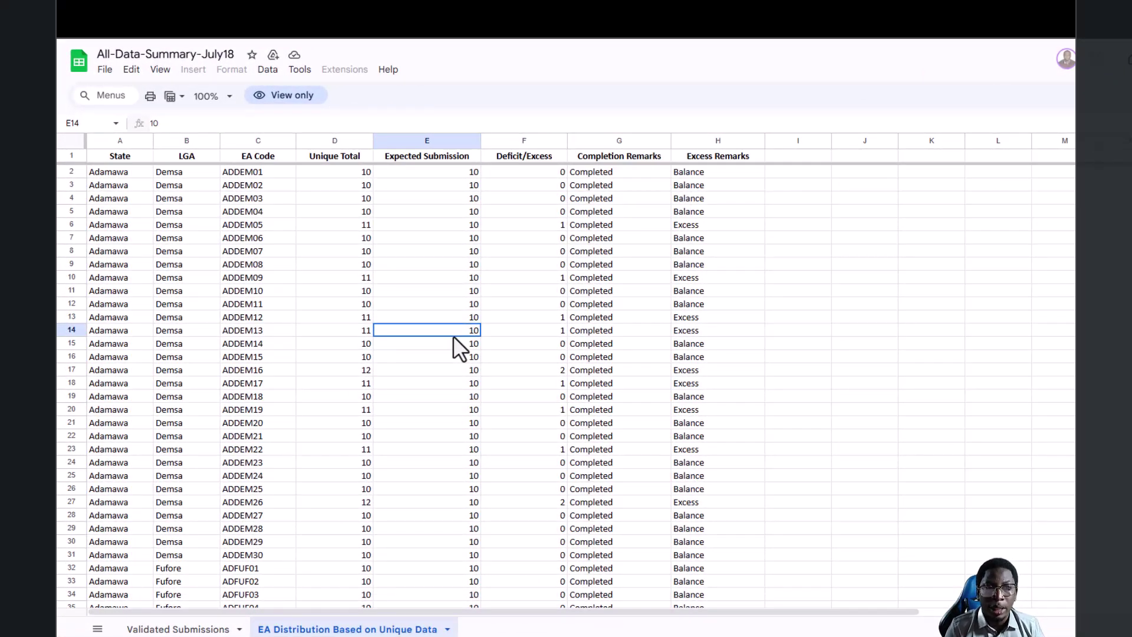
pyautogui.click(176, 96)
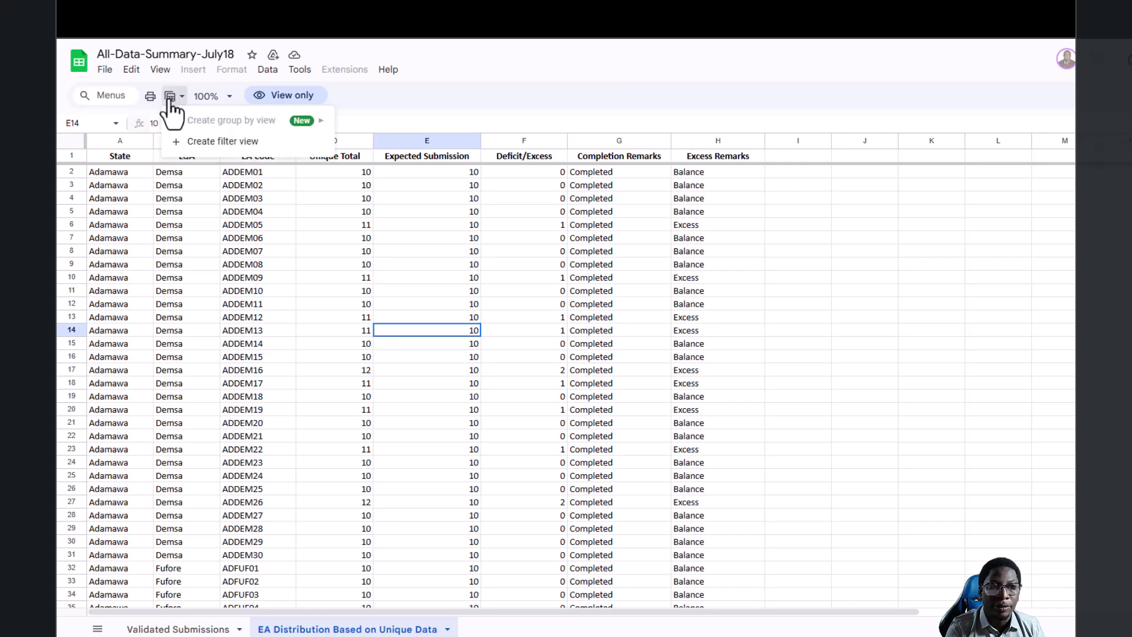
pyautogui.click(219, 143)
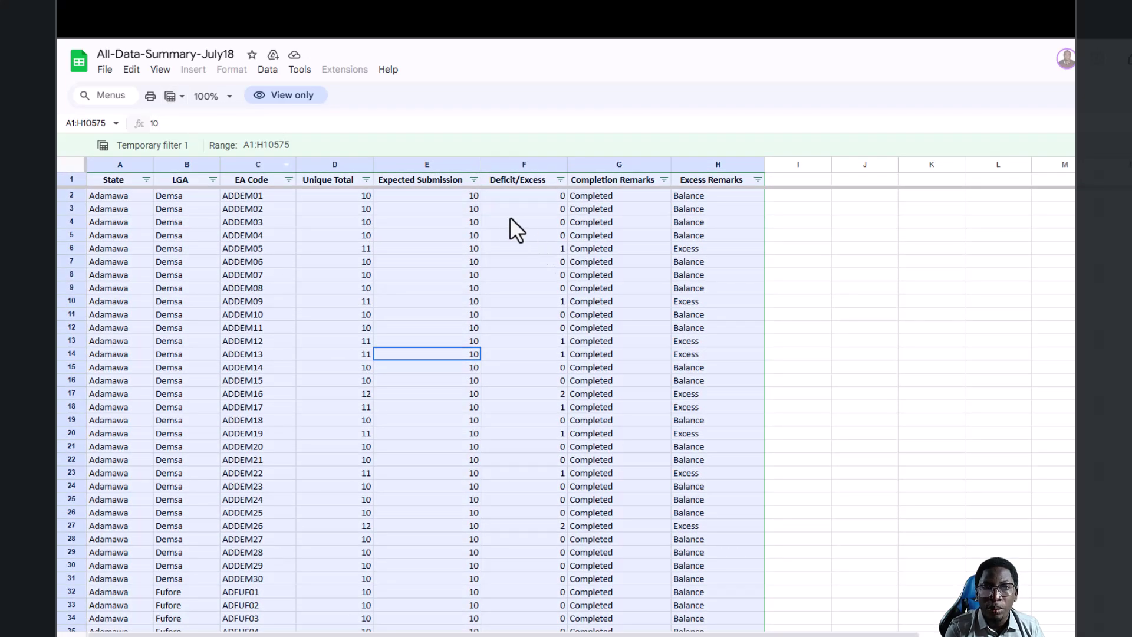
pyautogui.click(613, 209)
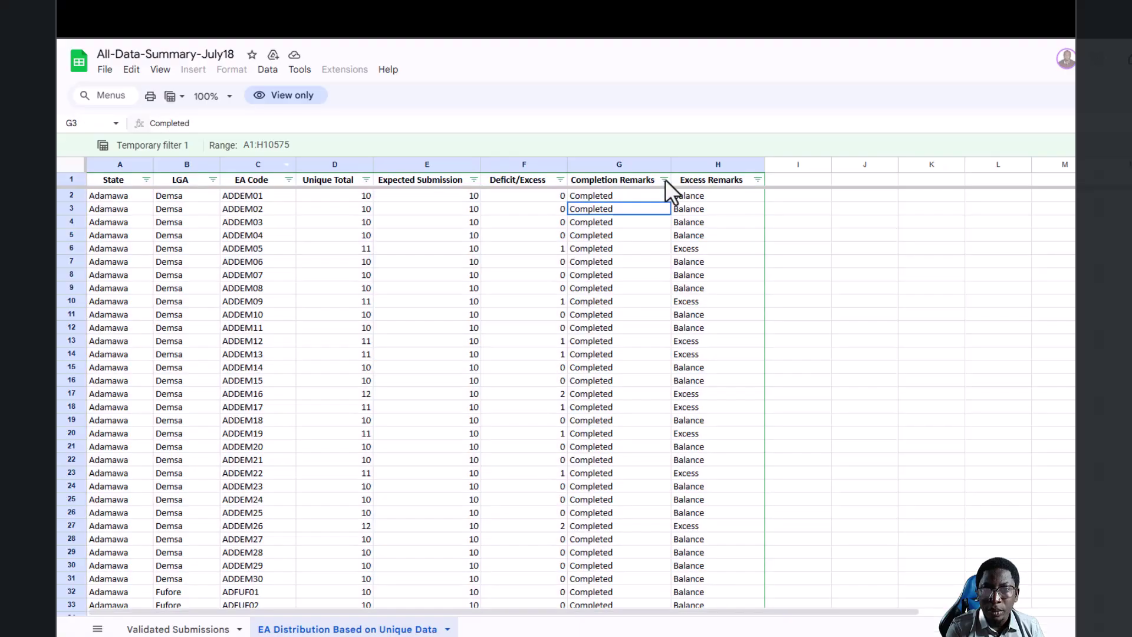
# Filter the Completion Remarks column to show only Incomplete
pyautogui.click(664, 179)
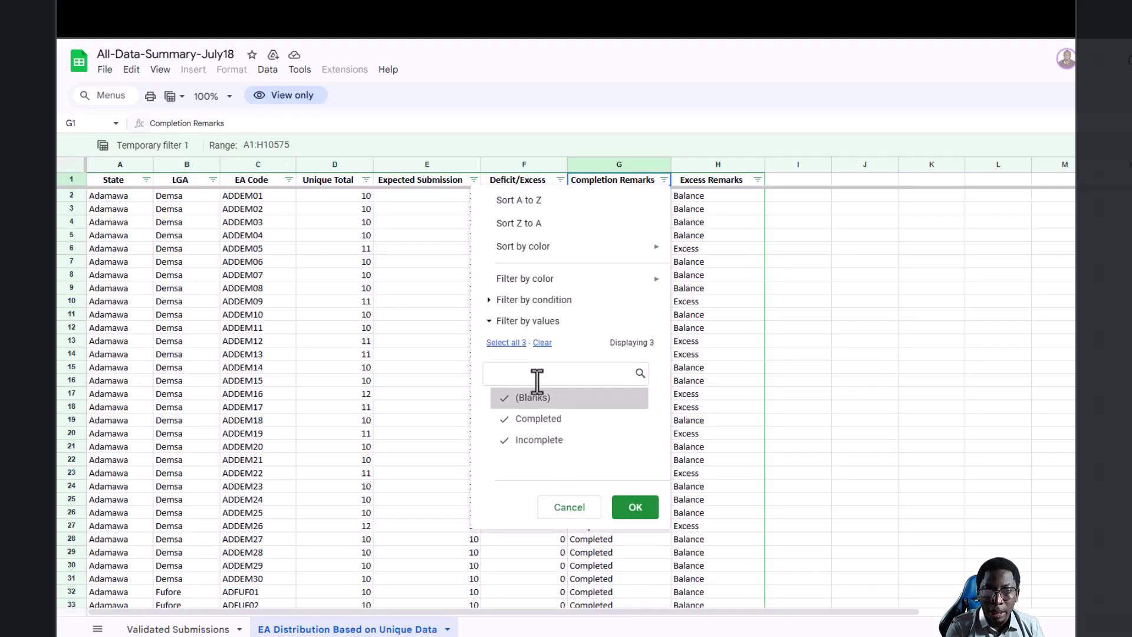
pyautogui.click(543, 343)
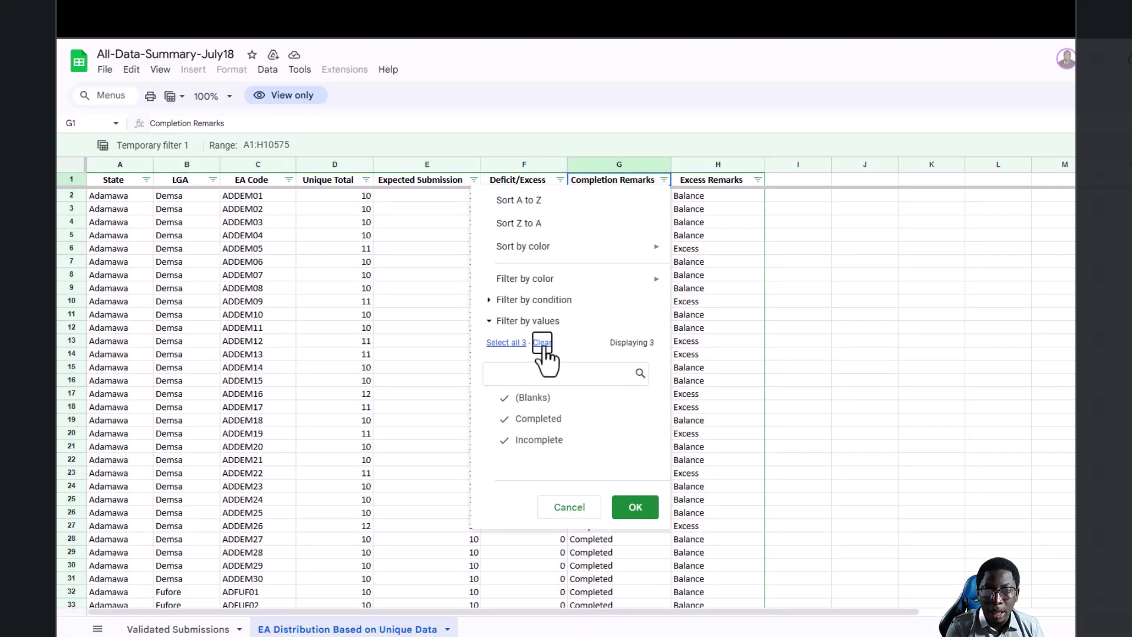
pyautogui.click(541, 441)
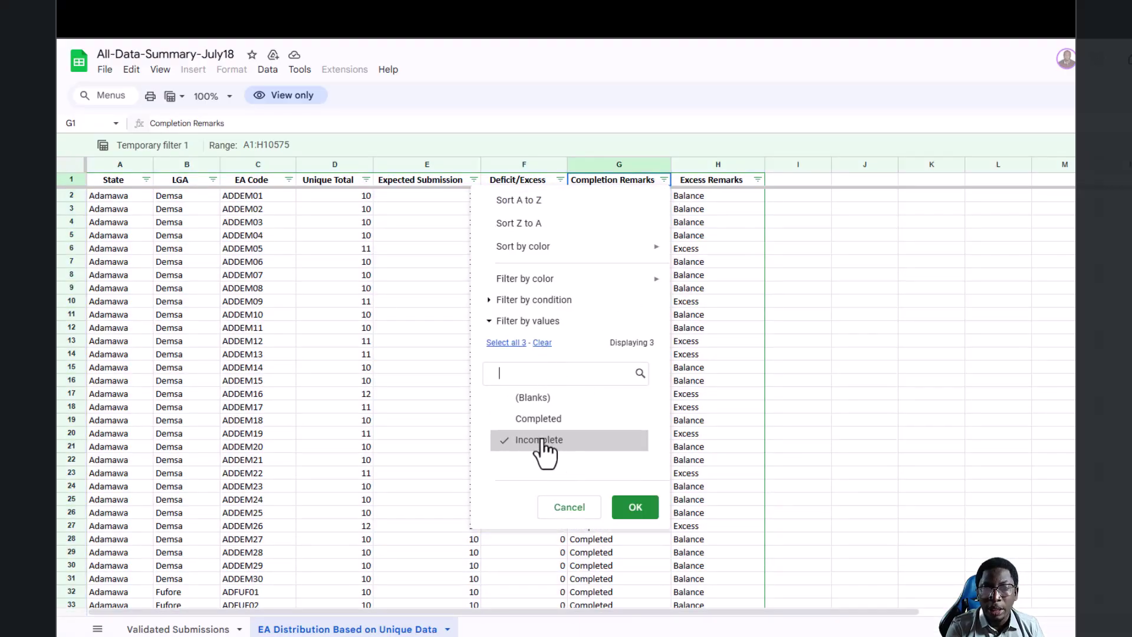
pyautogui.click(645, 512)
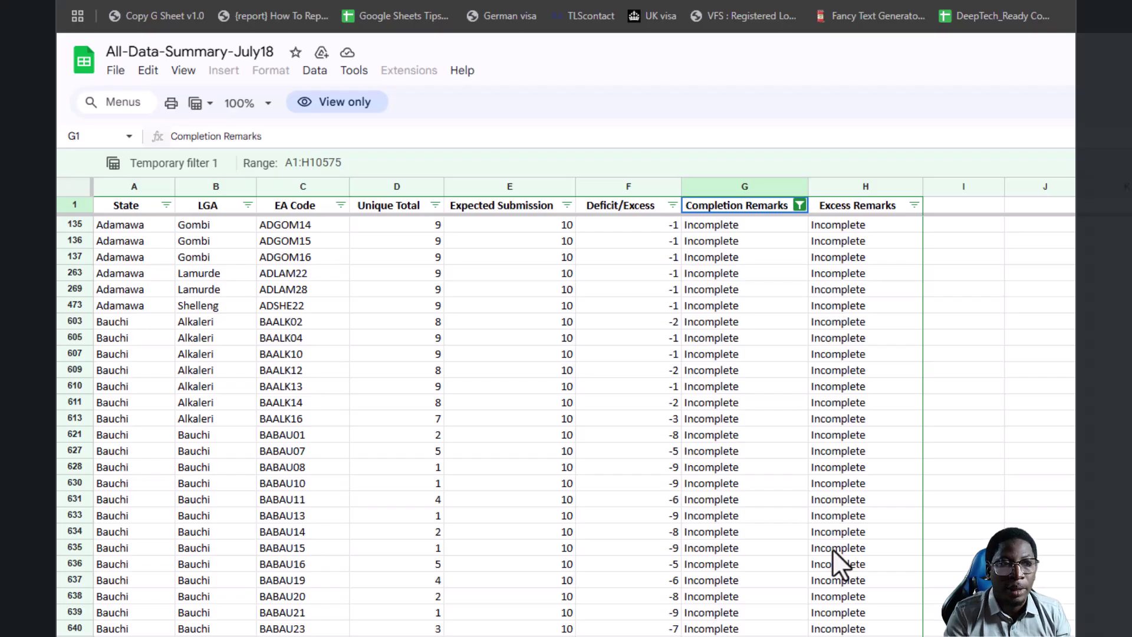
# Filter the State column to show only Bauchi among the incomplete EAs
pyautogui.click(163, 205)
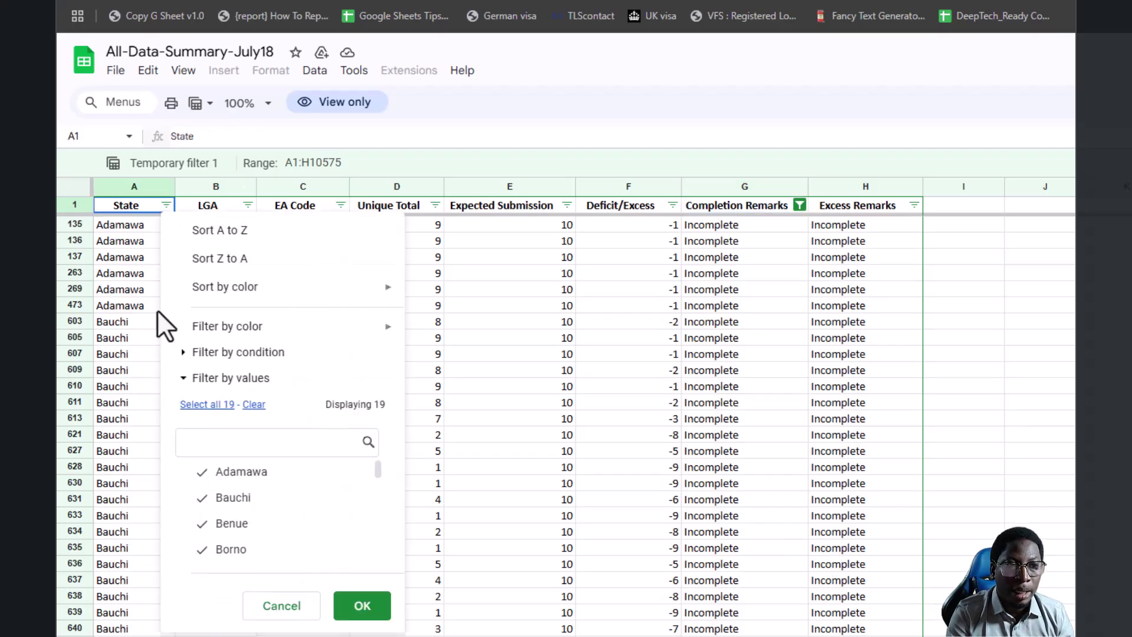
pyautogui.click(252, 406)
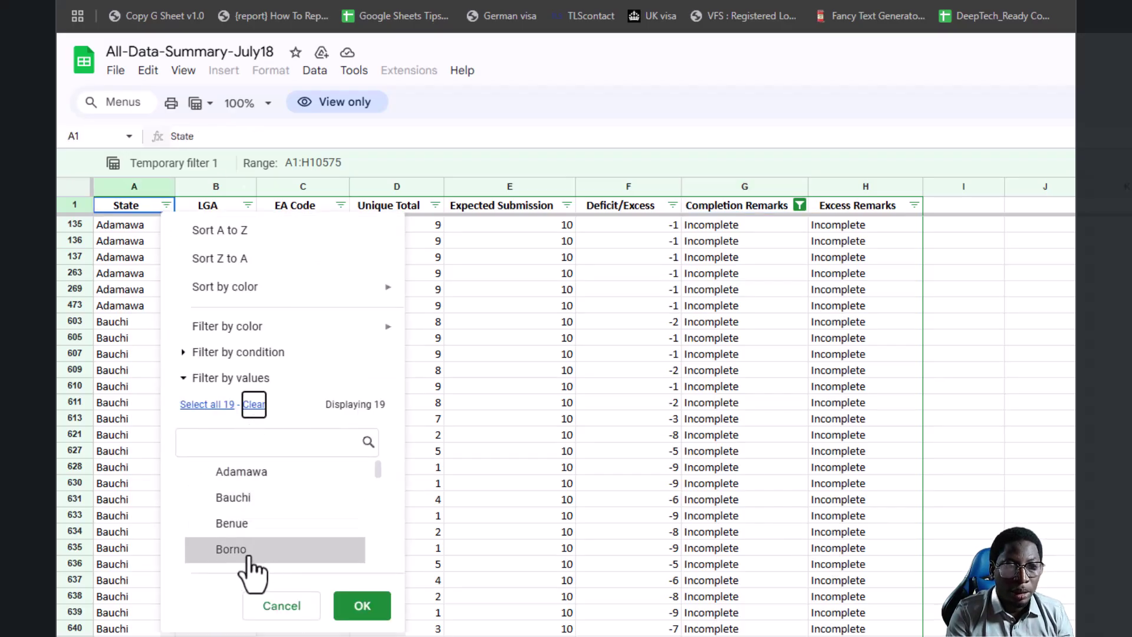
pyautogui.click(252, 441)
pyautogui.write('ba')
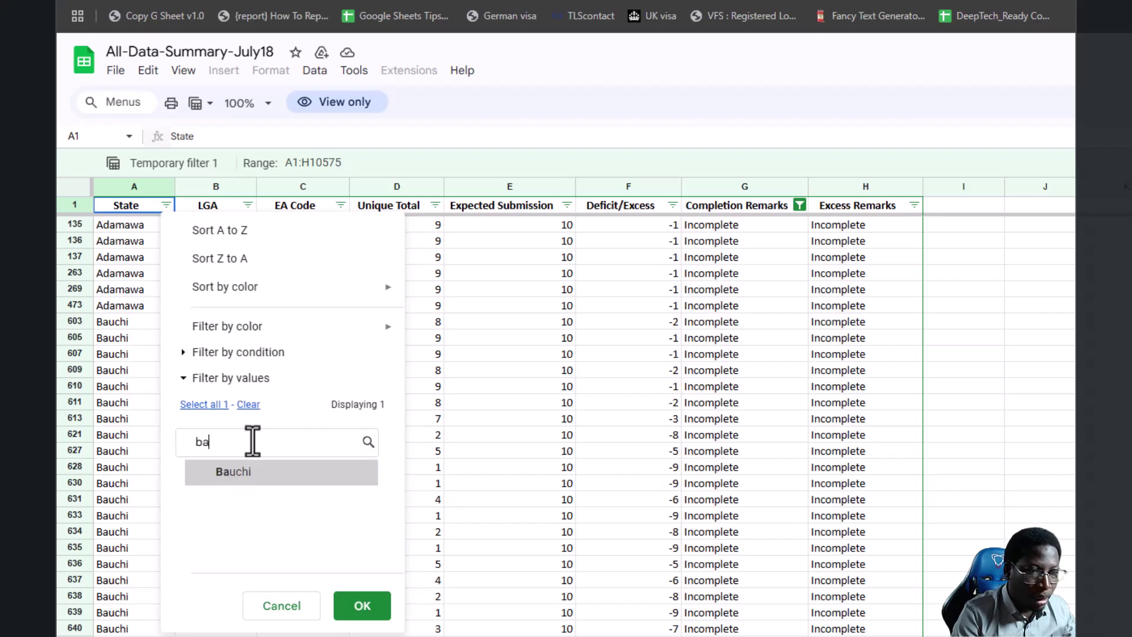
pyautogui.click(241, 472)
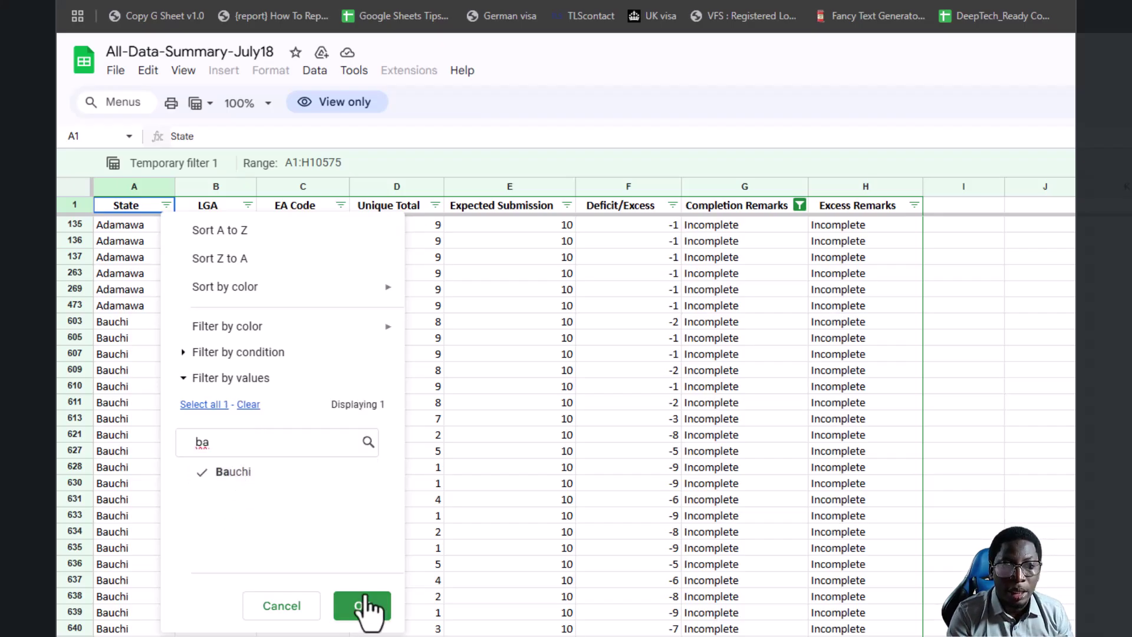
pyautogui.click(365, 605)
# Examine the incomplete Bauchi rows, checking the EA codes and their Deficit/Excess values, including those for BAALK02 and BABAU10
pyautogui.scroll(-10, 561, 462)
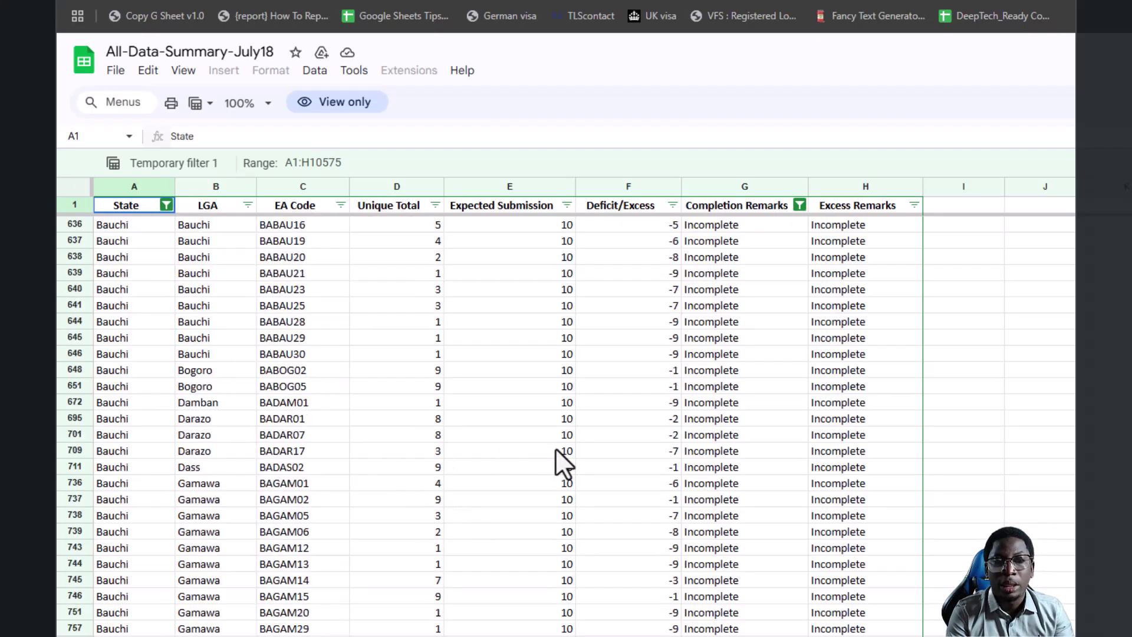
pyautogui.scroll(10, 565, 464)
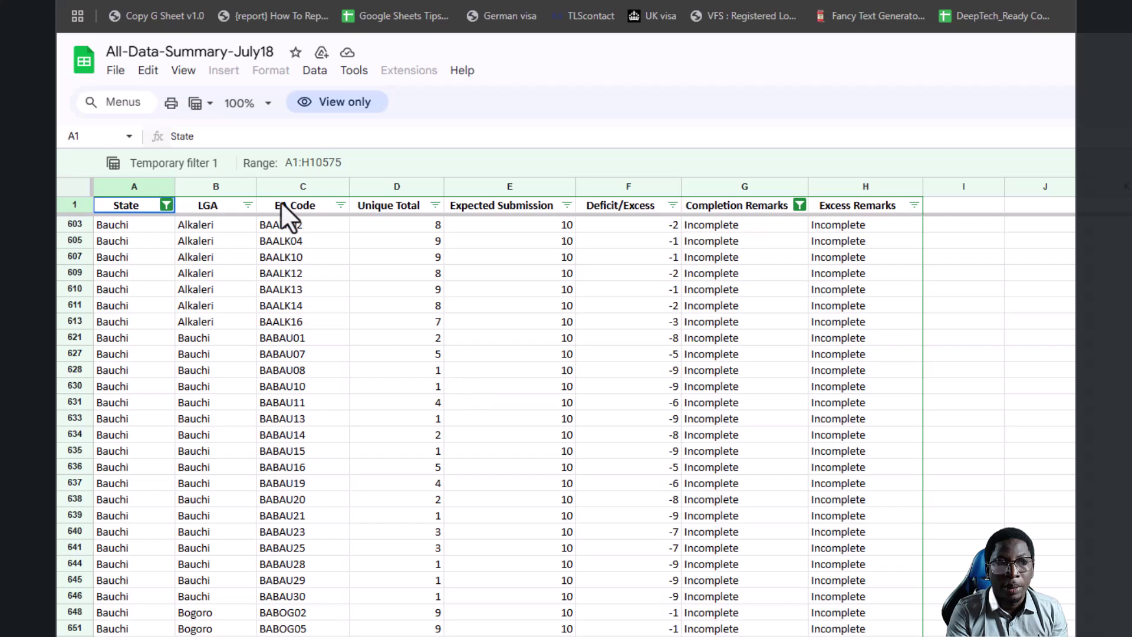
pyautogui.click(284, 224)
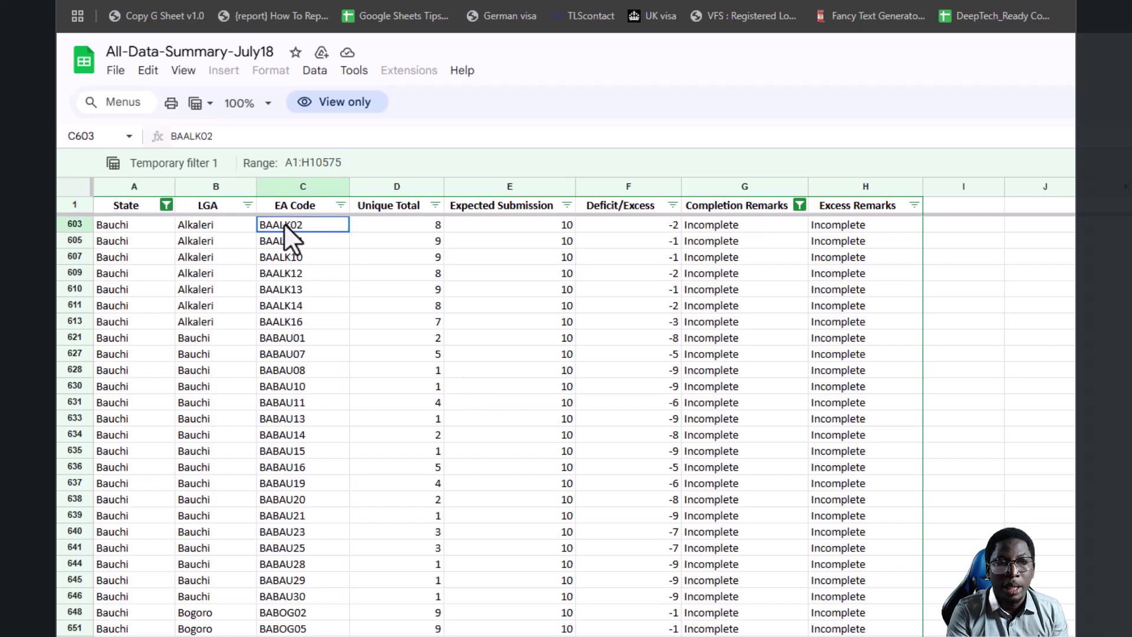
pyautogui.click(657, 228)
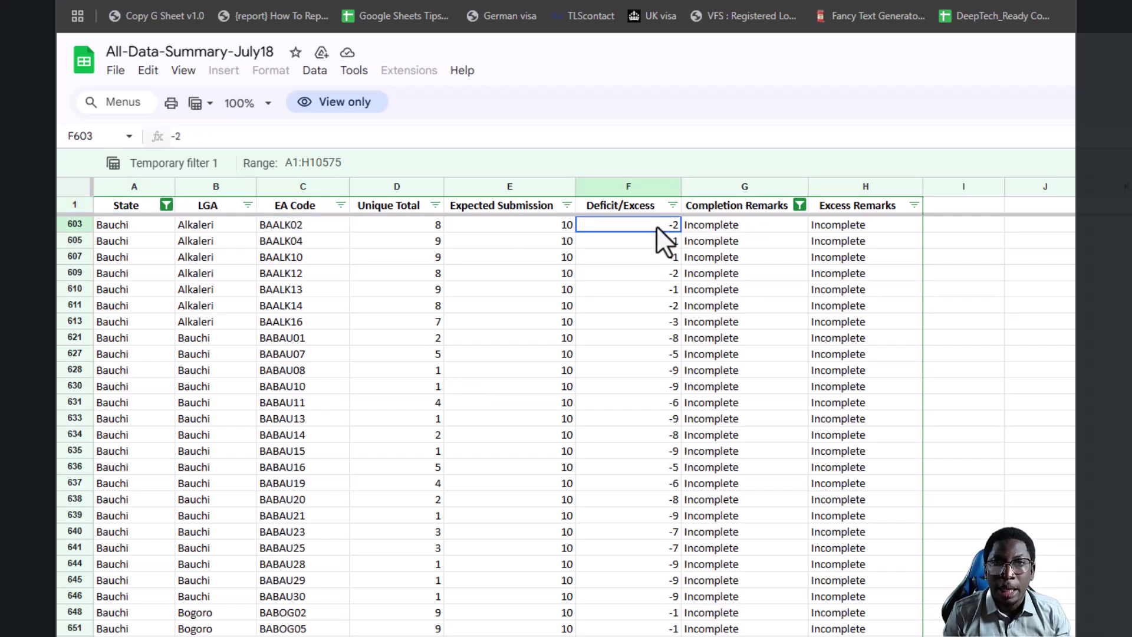
pyautogui.click(668, 388)
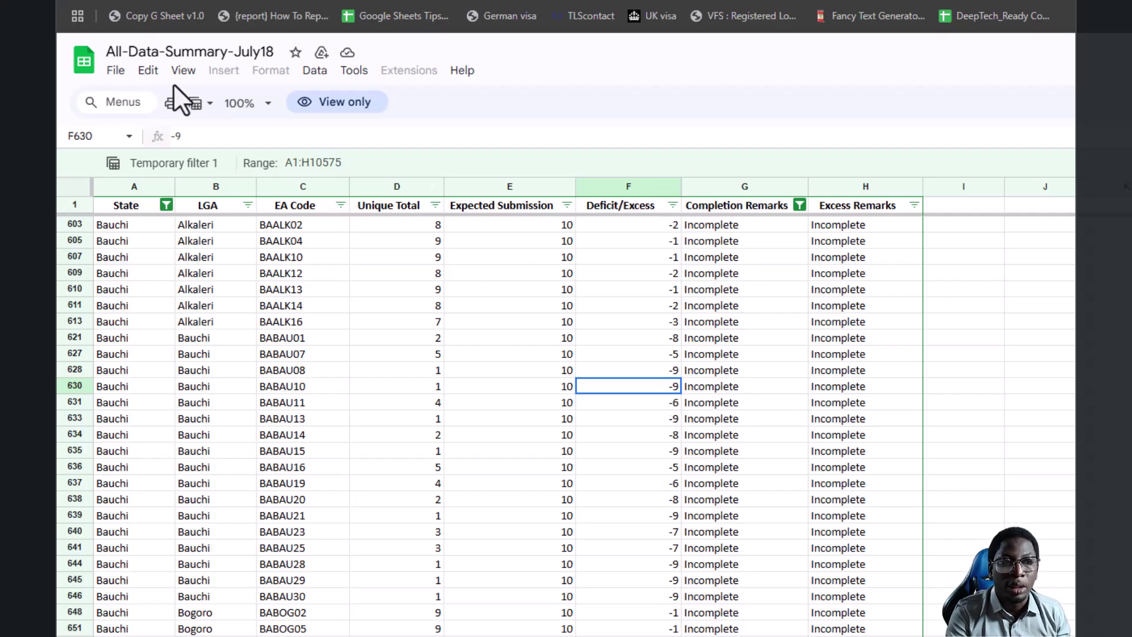
# Open the filter view options for the current temporary filter
pyautogui.click(199, 104)
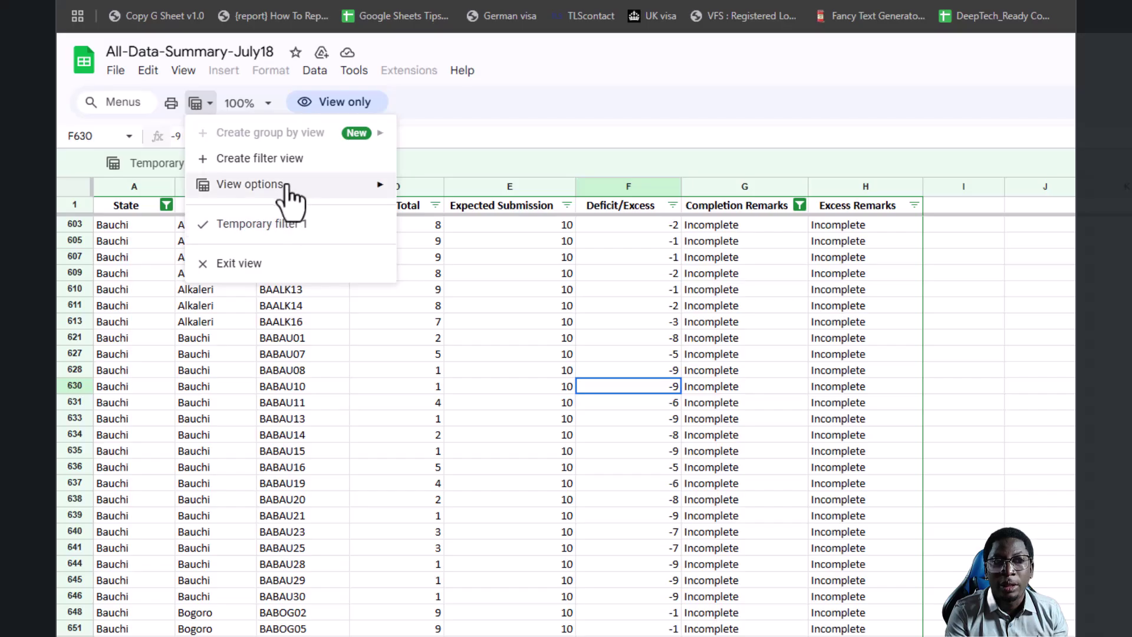